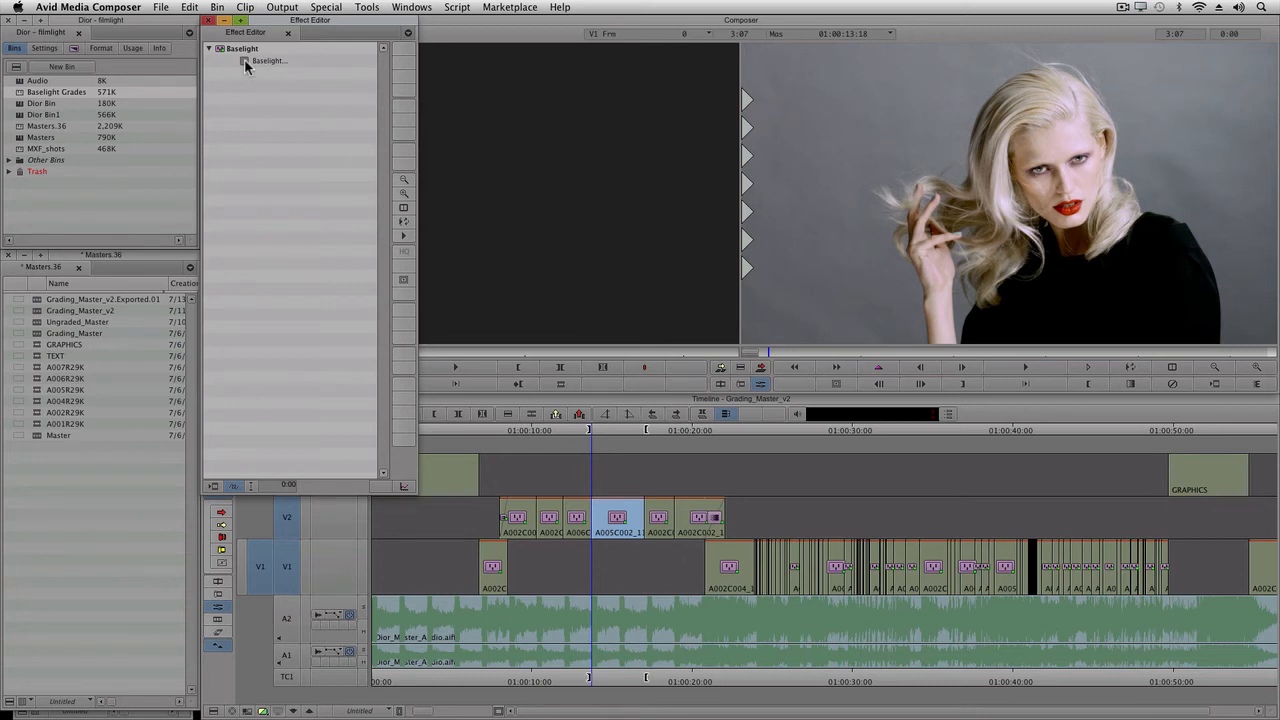
Step: Open the Baselight effect on the selected clip for editing and expand its window to full screen
{"action": "left_click", "coordinate": [245, 62]}
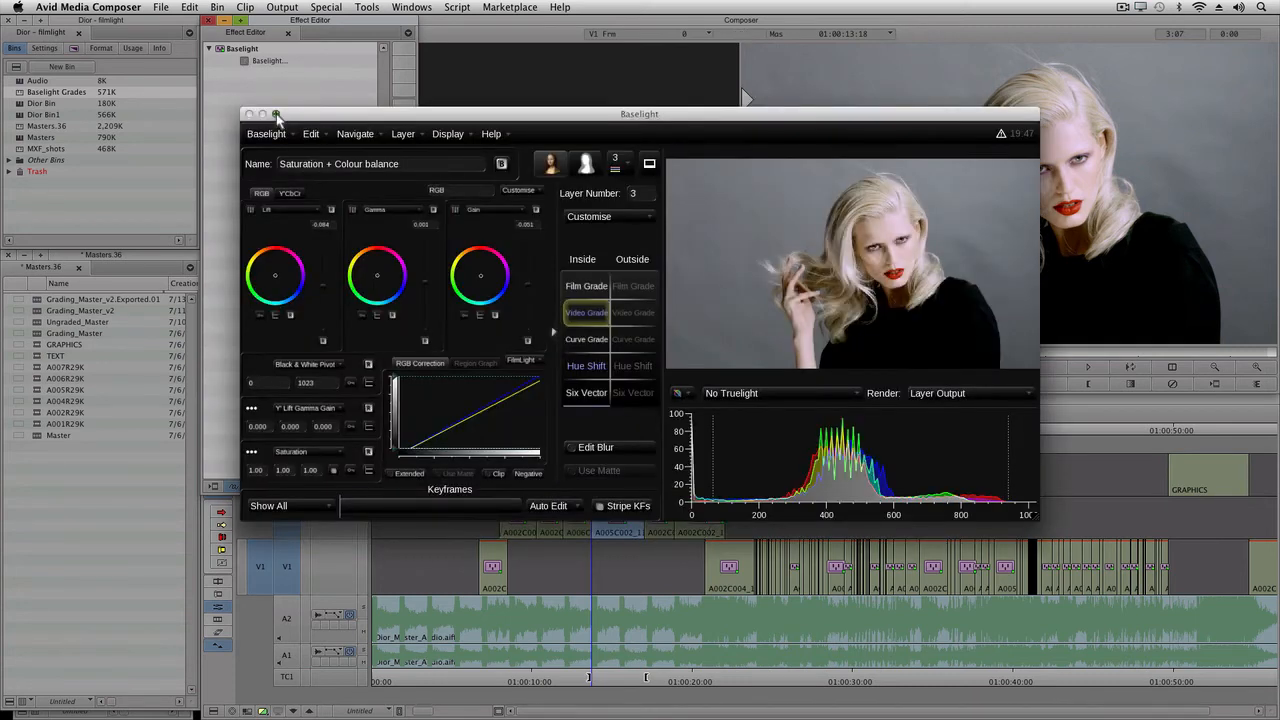
{"action": "left_click", "coordinate": [276, 114]}
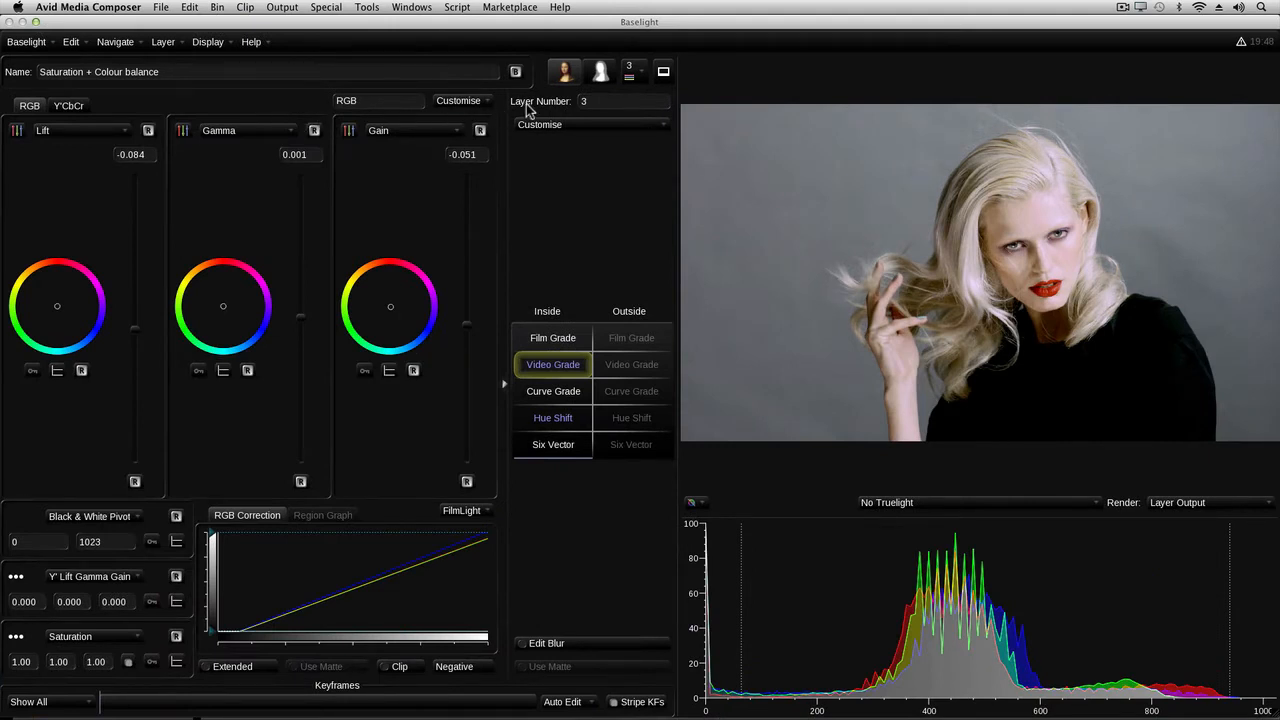
Step: Review the existing grade layers in turn: LogC2Video, Exposure+Contrast, and Saturation + Colour balance
{"action": "left_click", "coordinate": [631, 80]}
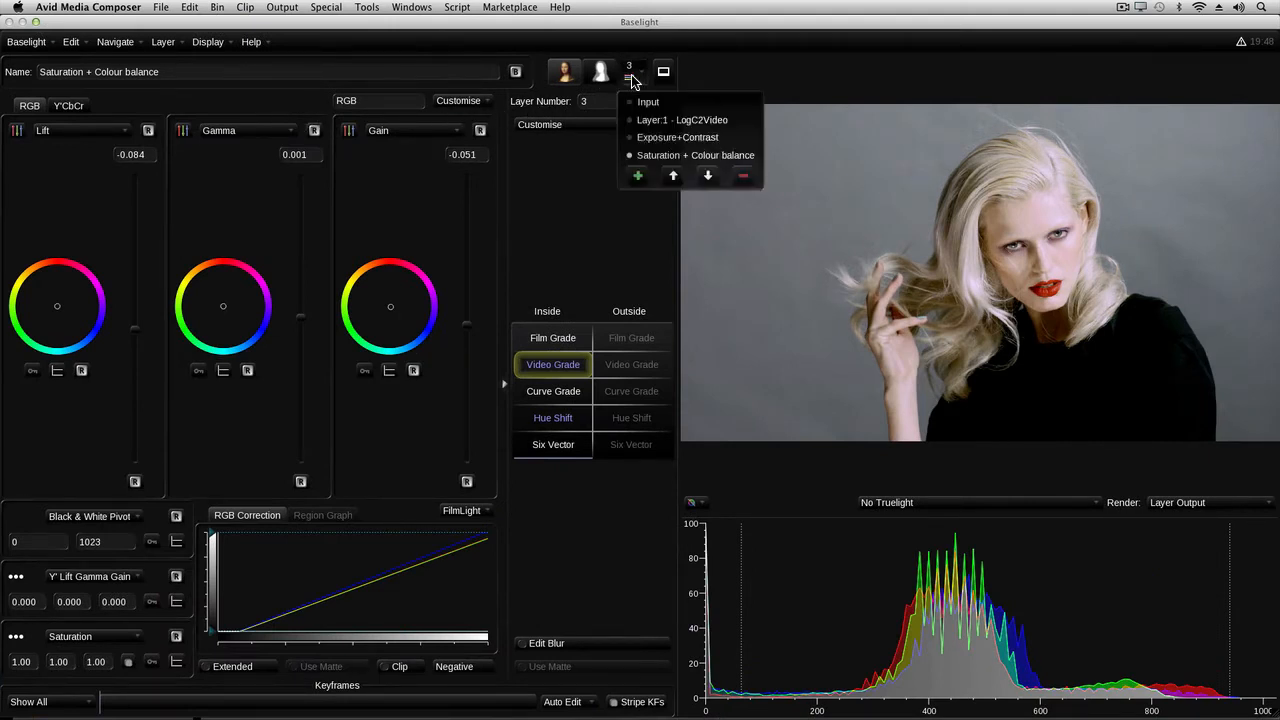
{"action": "left_click", "coordinate": [655, 120]}
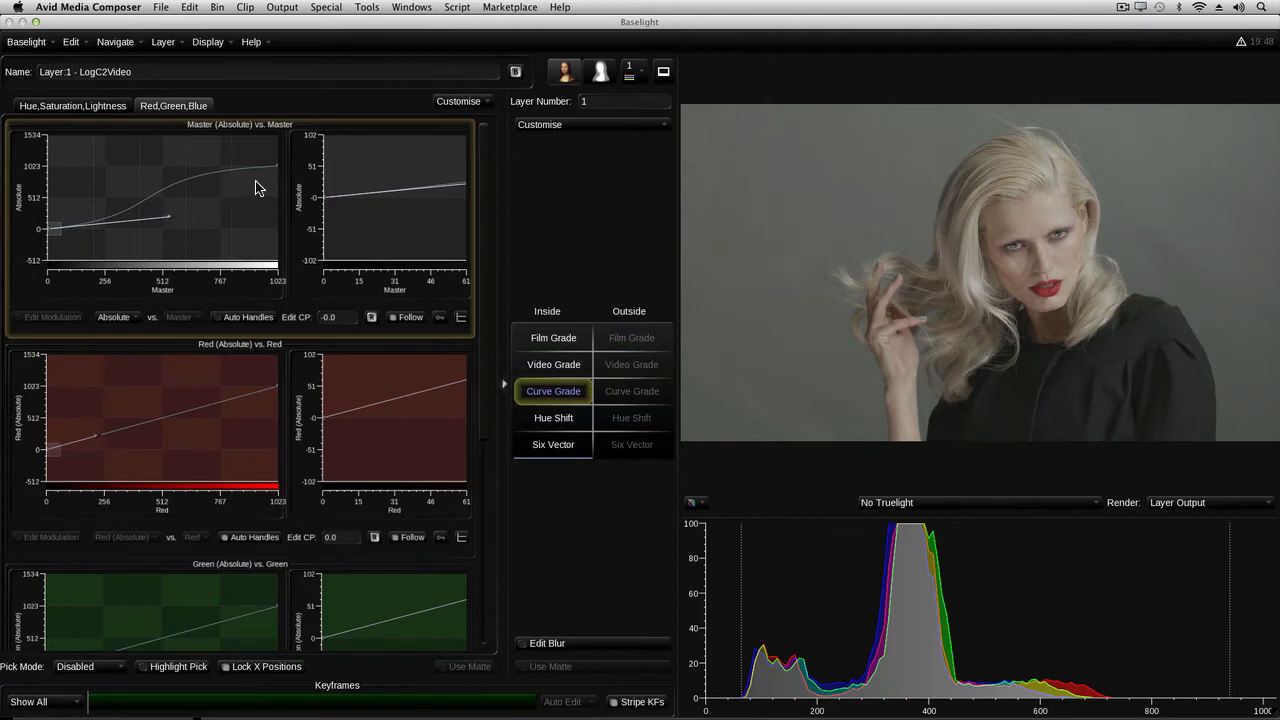
{"action": "left_click", "coordinate": [630, 84]}
{"action": "left_click", "coordinate": [648, 132]}
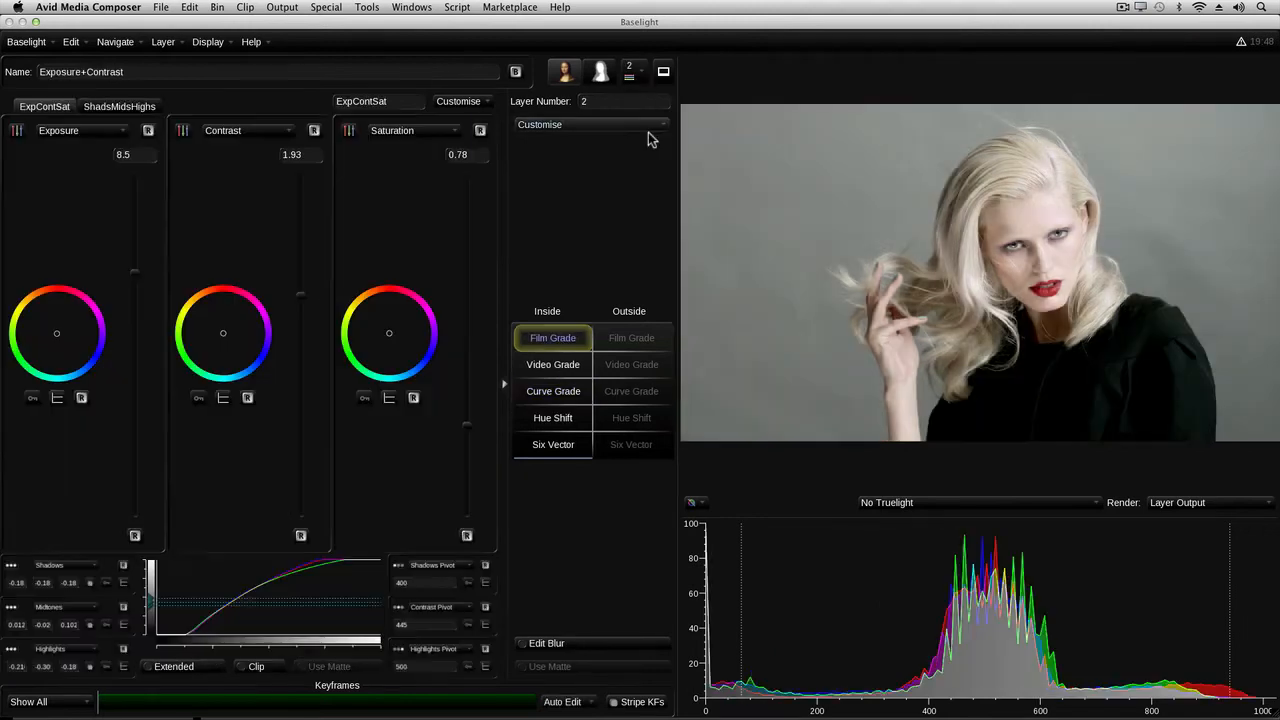
{"action": "left_click", "coordinate": [633, 72]}
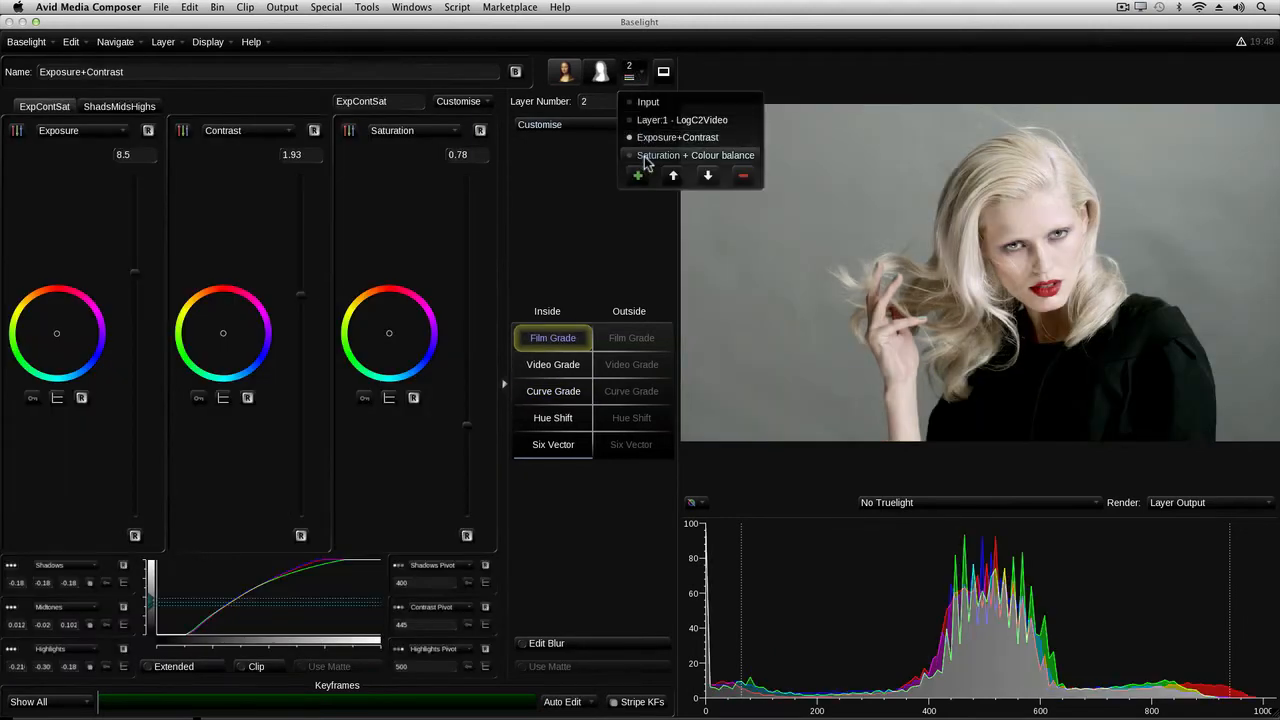
{"action": "left_click", "coordinate": [646, 158]}
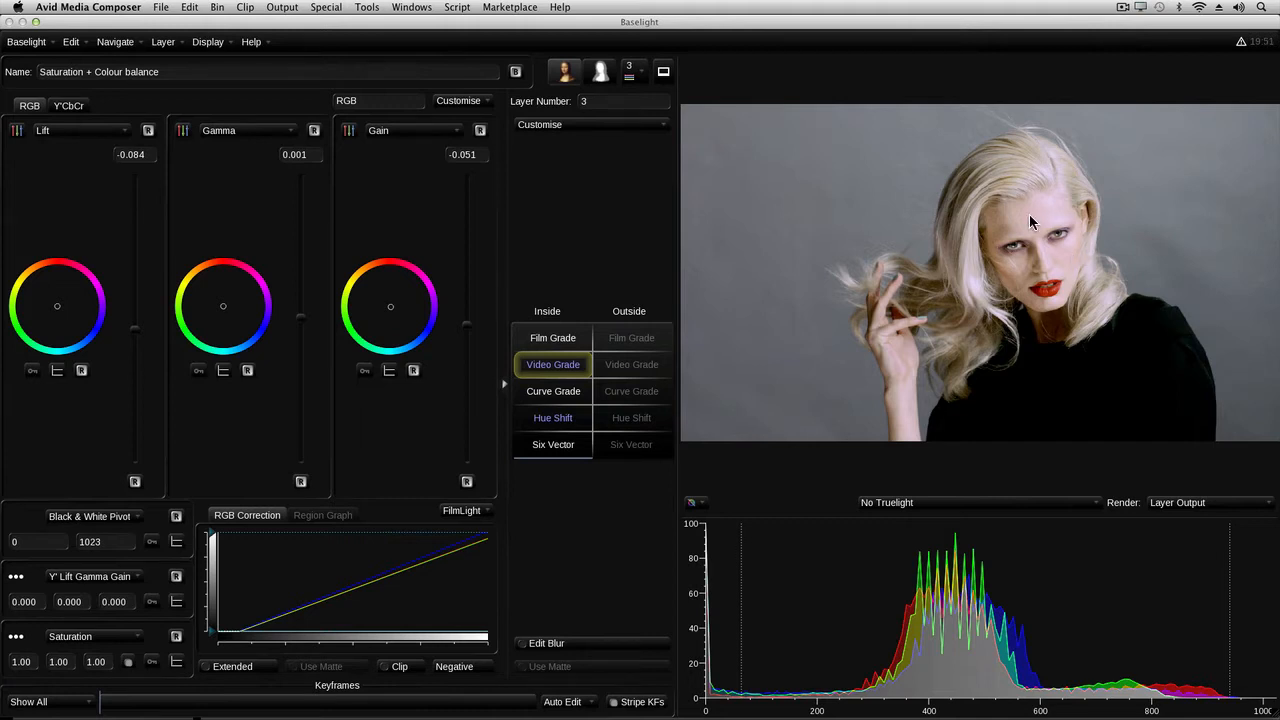
Step: Add a fourth layer above Saturation + Colour balance and give its matte a MatteRGB keyer
{"action": "left_click", "coordinate": [600, 71]}
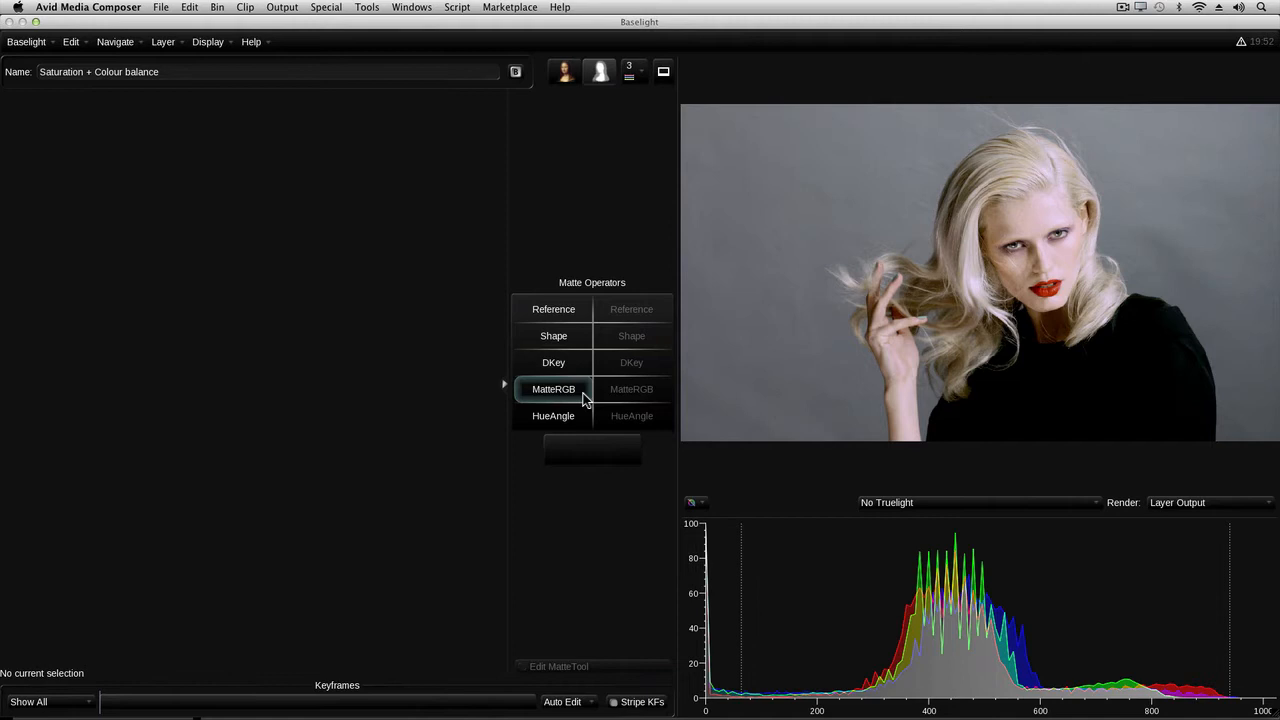
{"action": "key", "text": "p"}
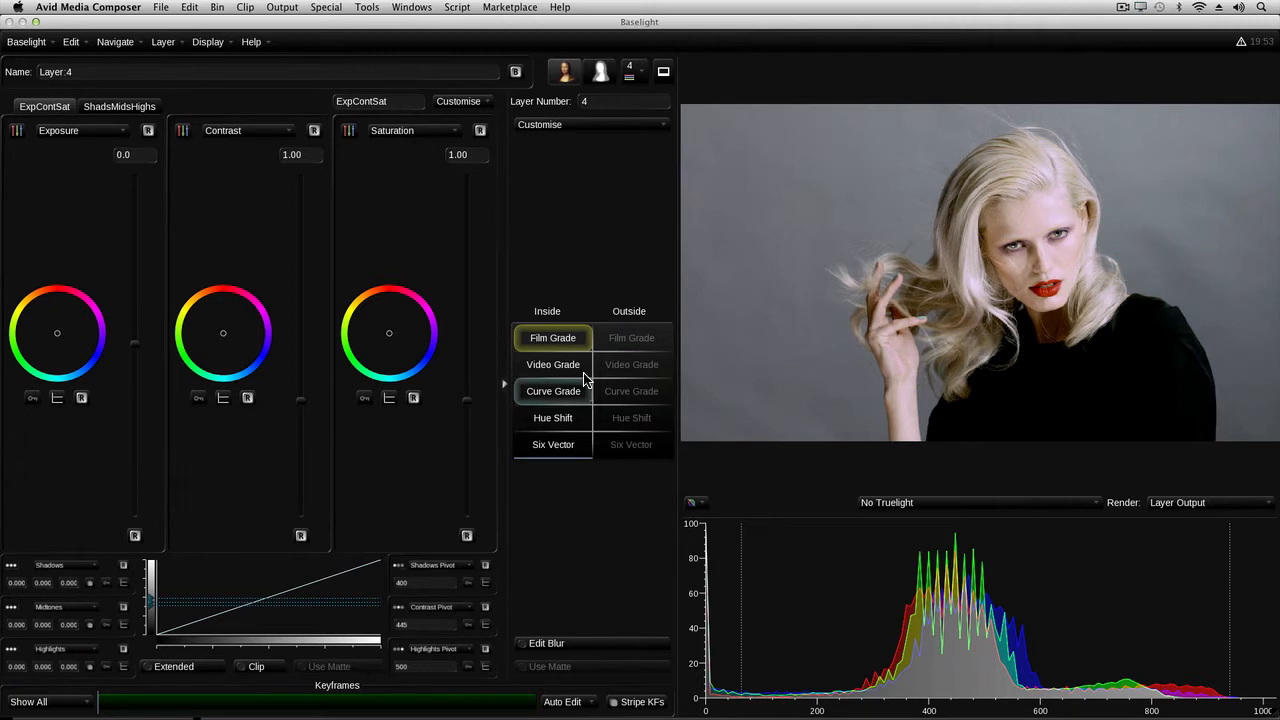
{"action": "left_click", "coordinate": [601, 75]}
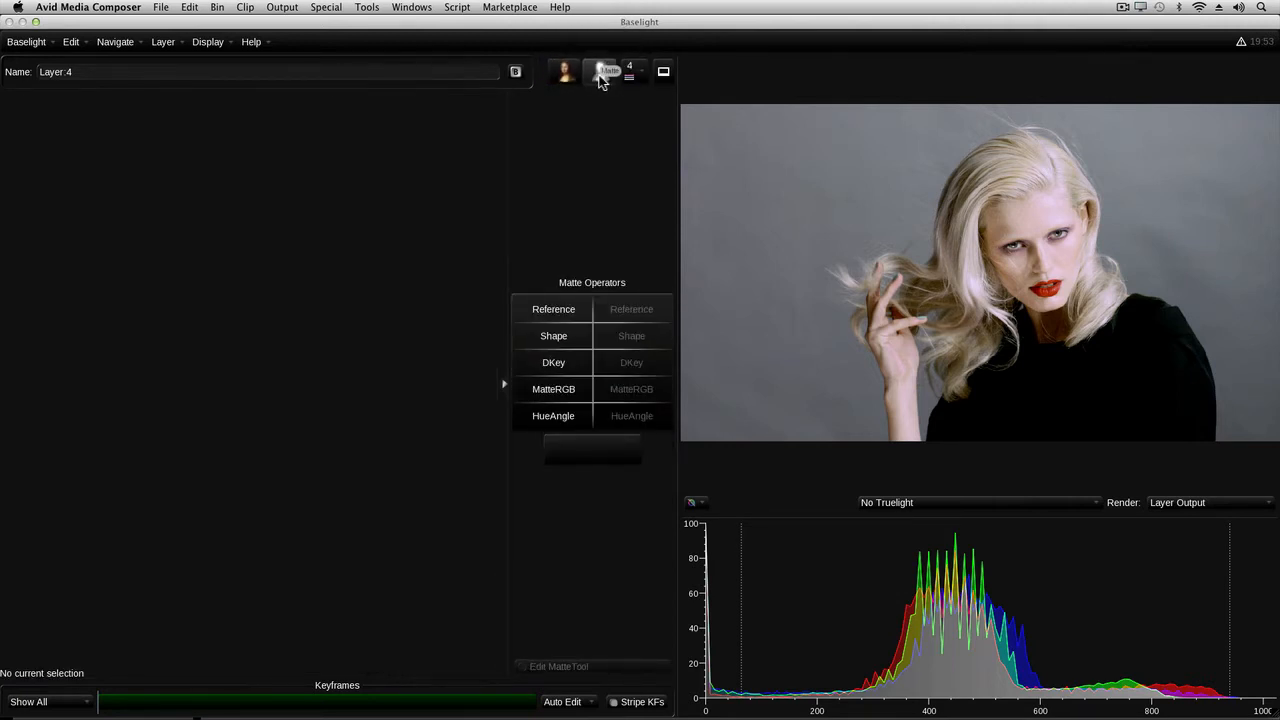
{"action": "left_click", "coordinate": [578, 395]}
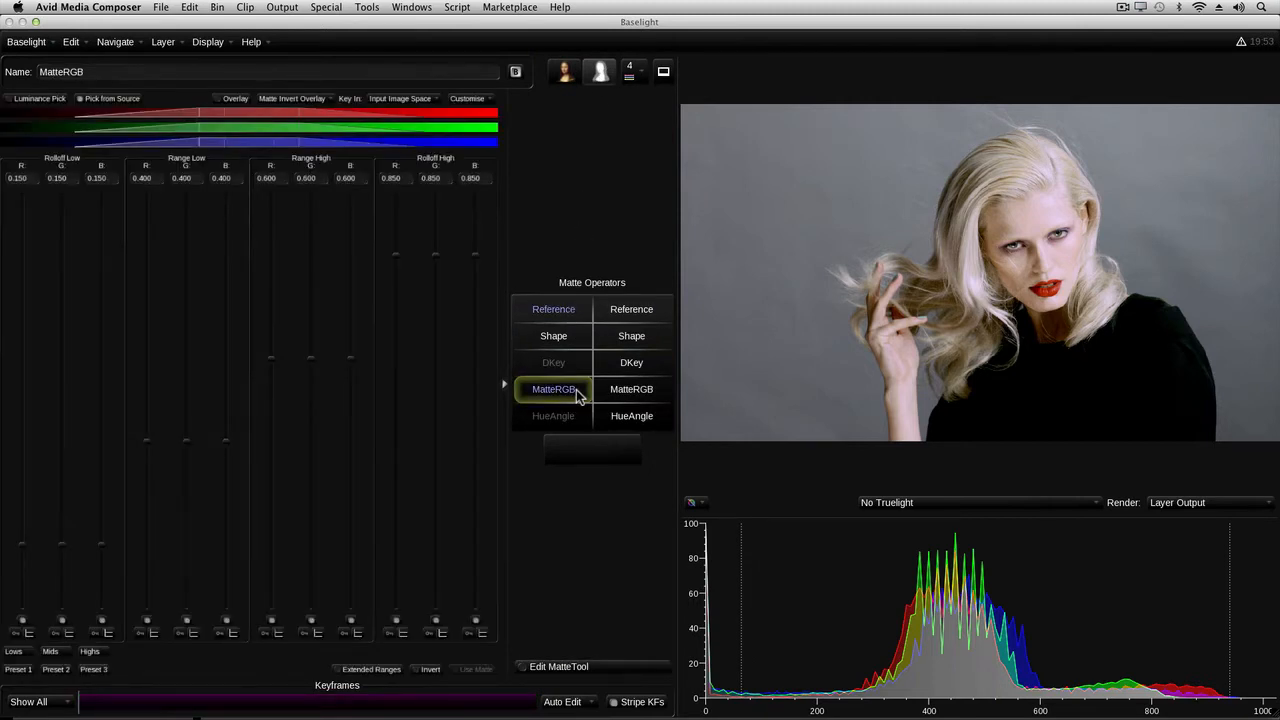
{"action": "key", "text": "r"}
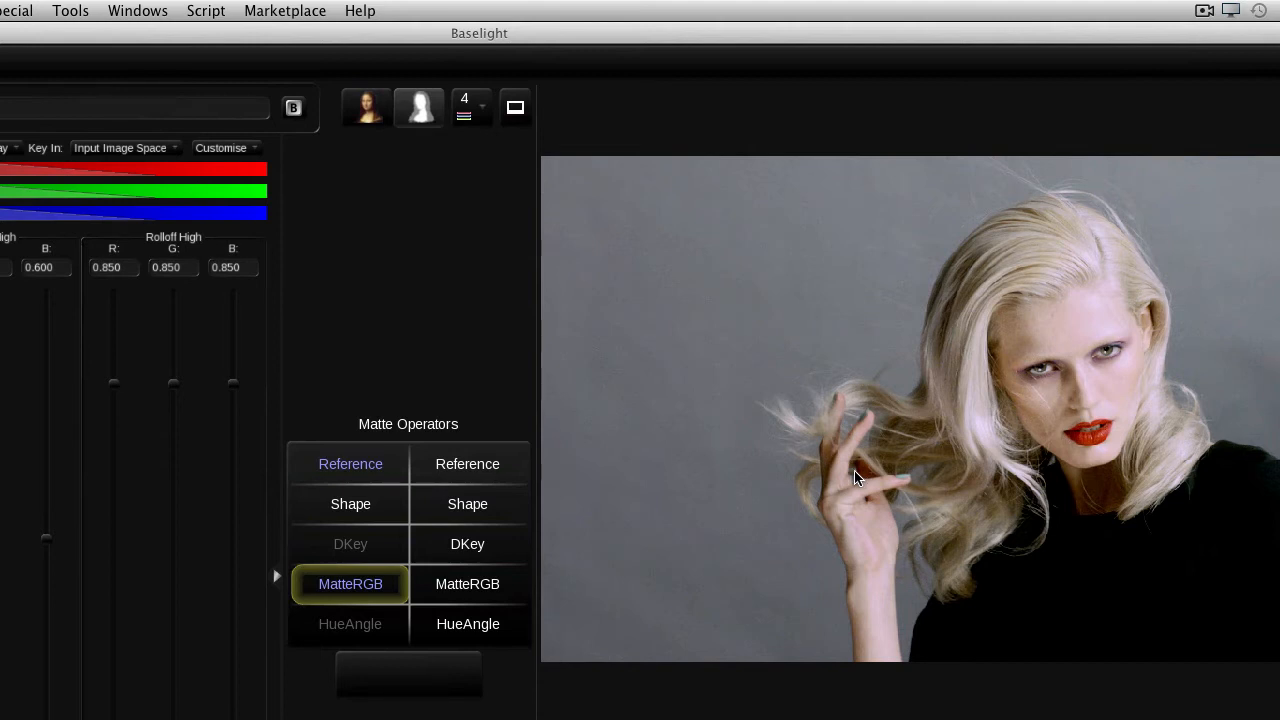
Step: Set the matte's Reference to Layer 1's Output so the key uses the LogC2Video layer
{"action": "left_click", "coordinate": [463, 103]}
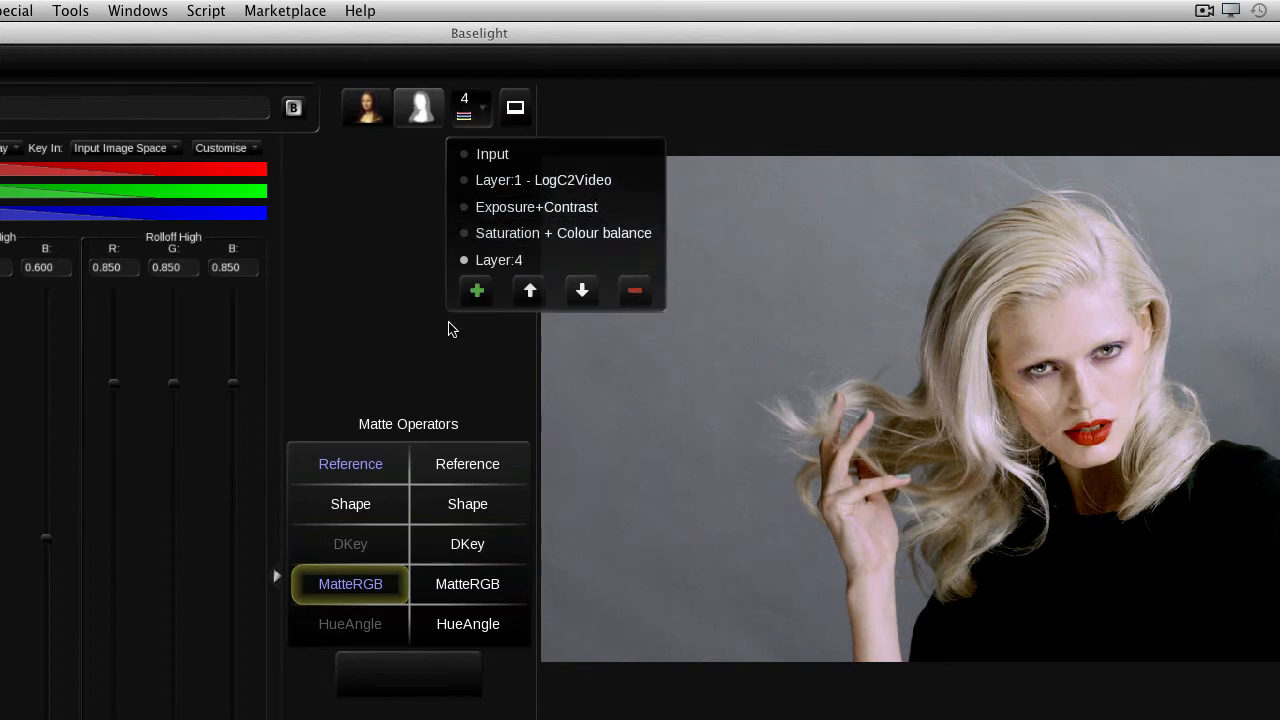
{"action": "left_click", "coordinate": [366, 465]}
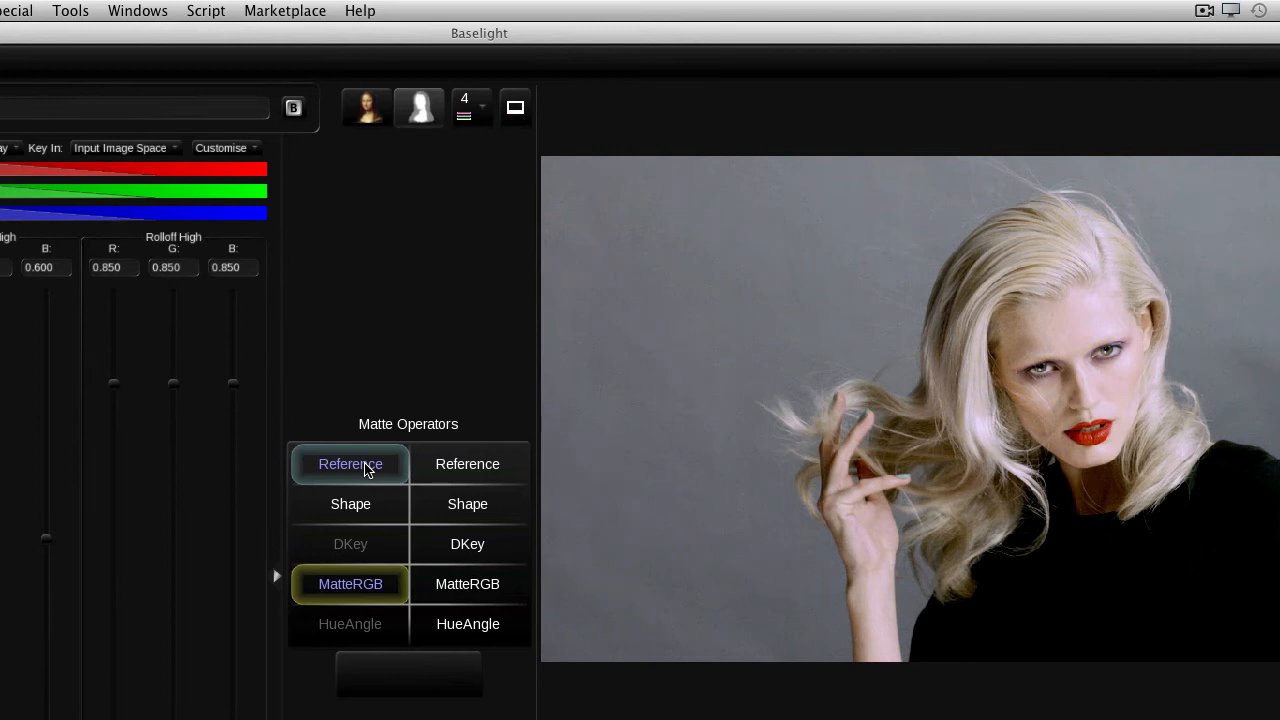
{"action": "left_click", "coordinate": [366, 467]}
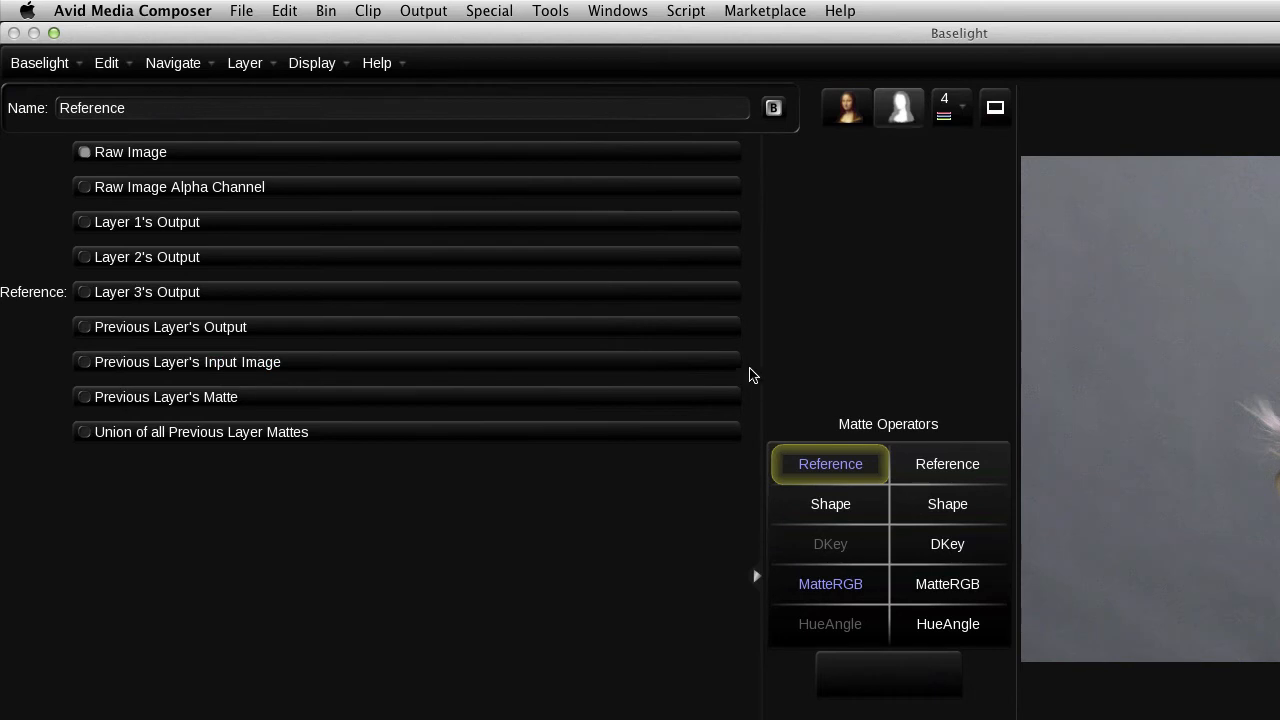
{"action": "left_click", "coordinate": [232, 227]}
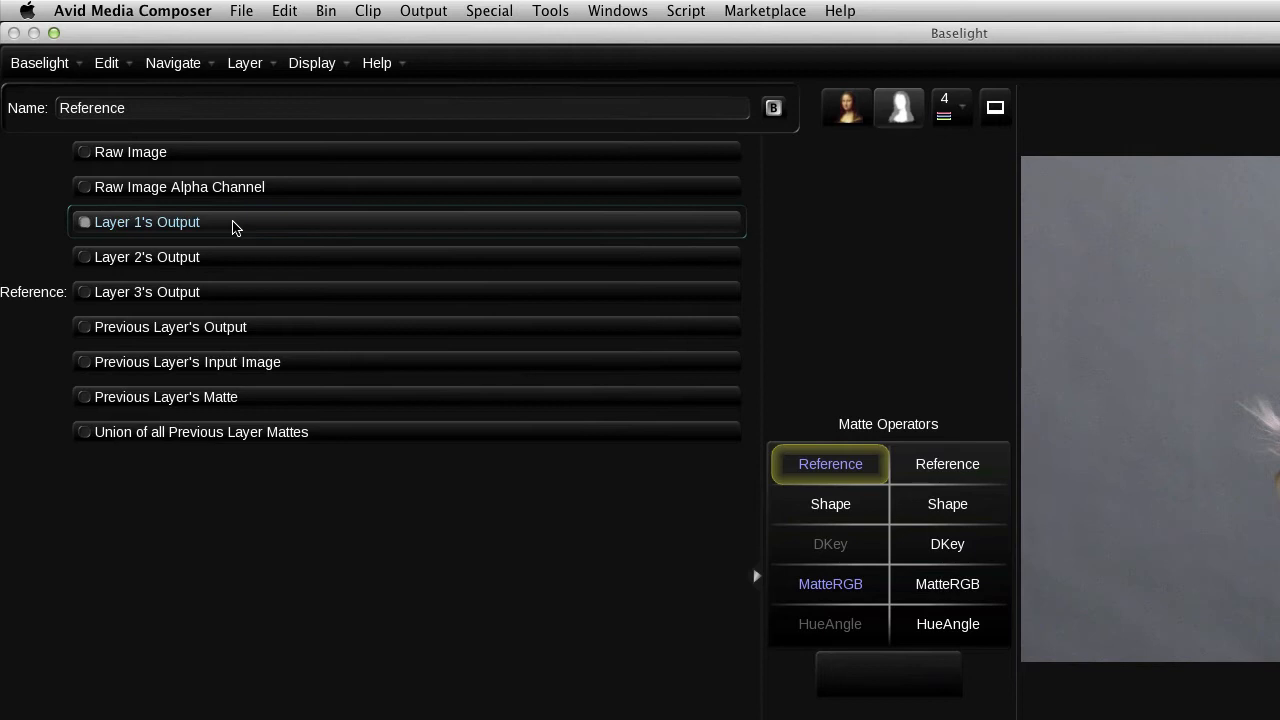
{"action": "left_click", "coordinate": [944, 112]}
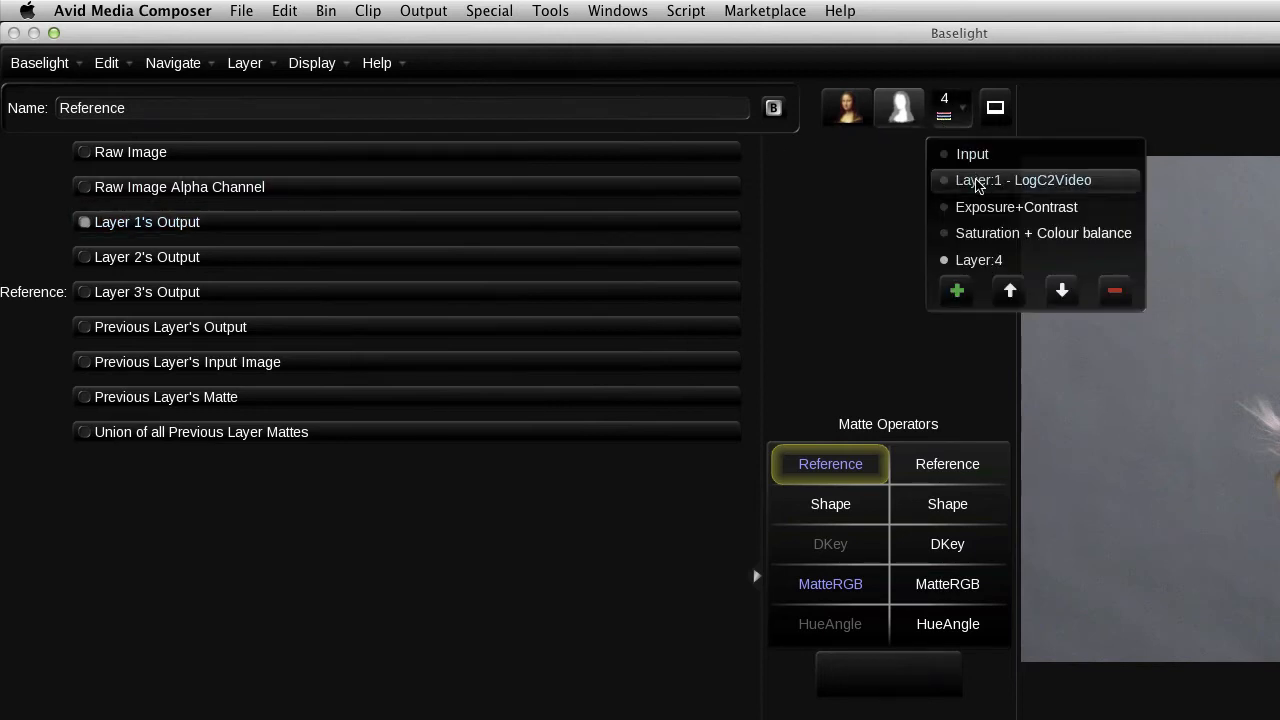
{"action": "left_click", "coordinate": [850, 217]}
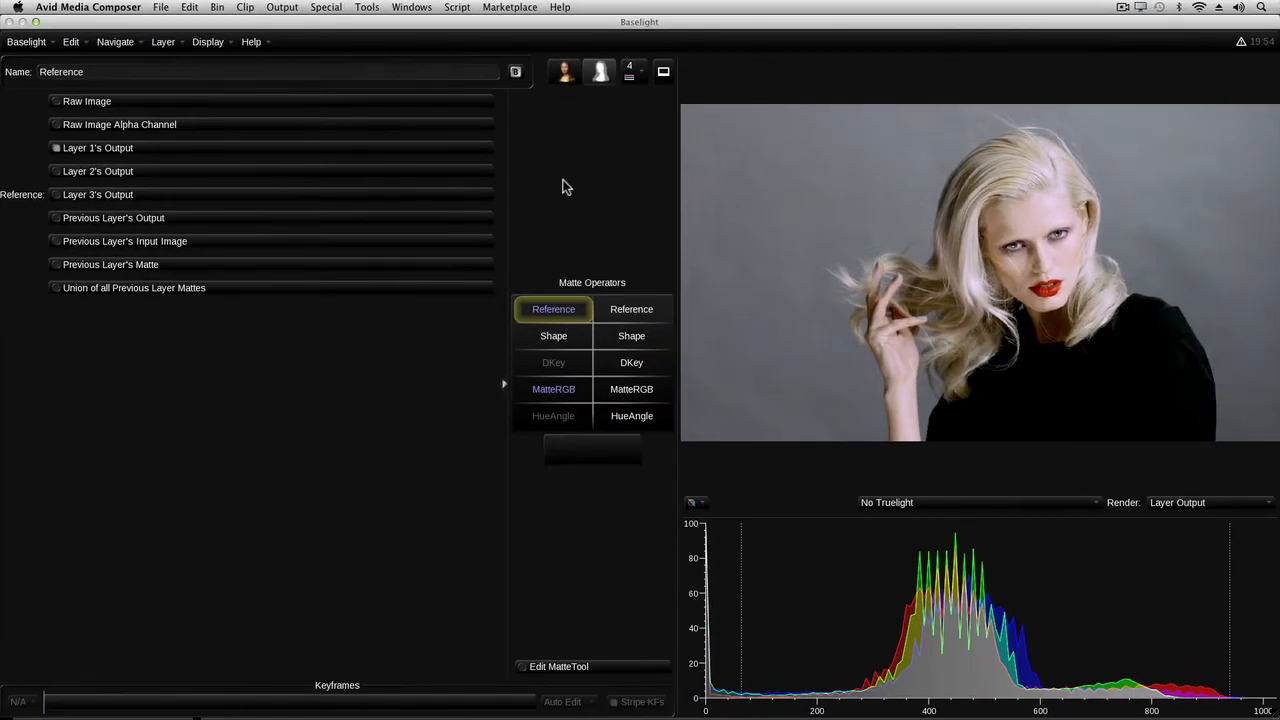
Step: Widen the MatteRGB controls, sample the skin on the model's forehead for the key, and display the layer matte
{"action": "left_click", "coordinate": [558, 390]}
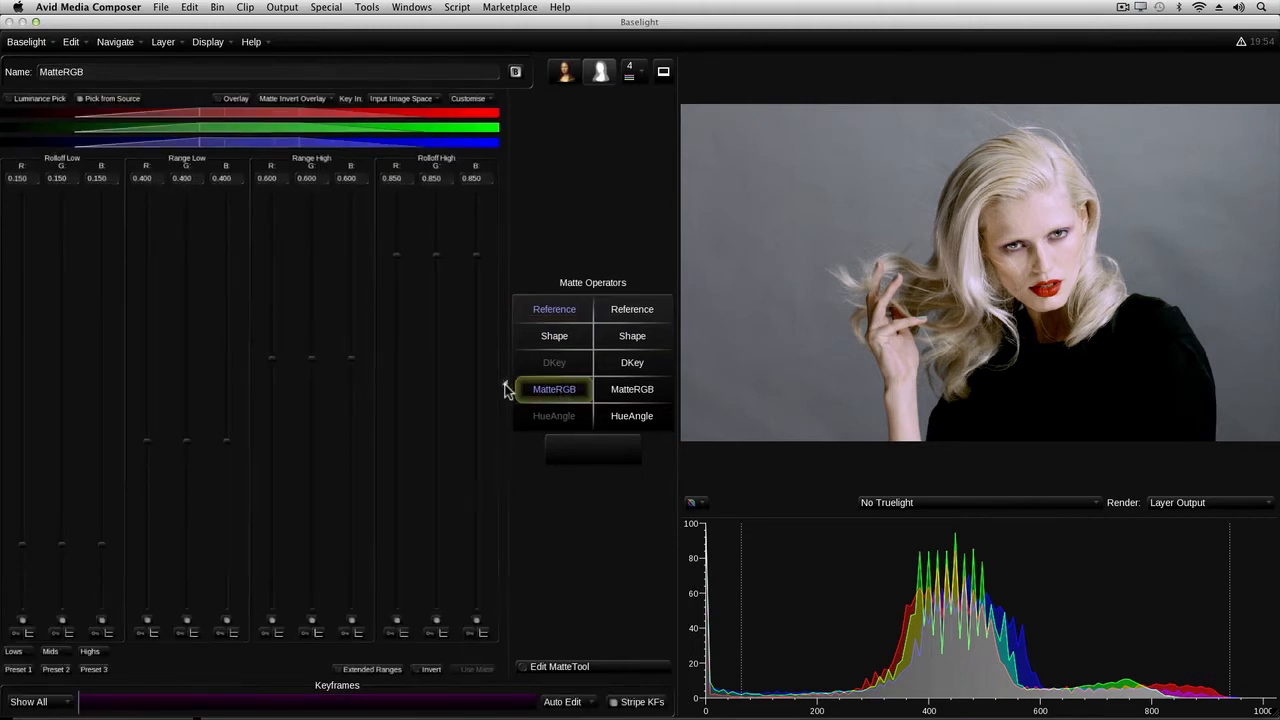
{"action": "left_click", "coordinate": [505, 384]}
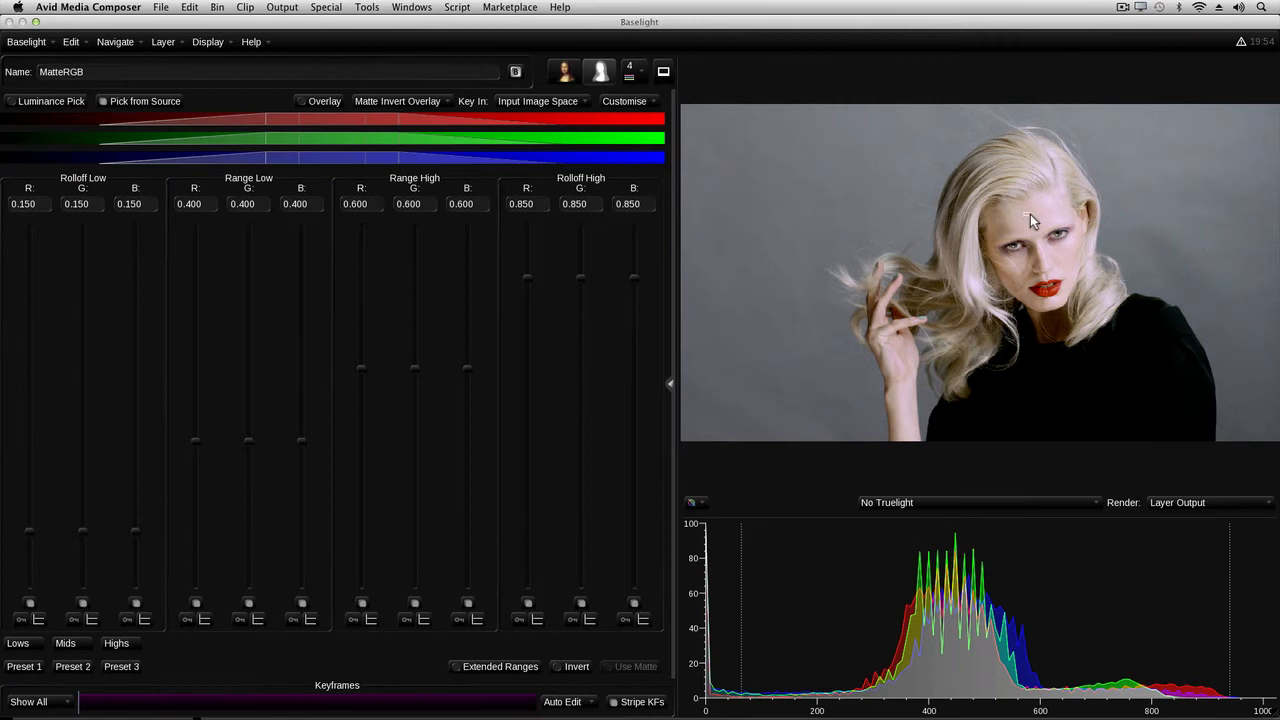
{"action": "left_click_drag", "start_coordinate": [1044, 216], "coordinate": [1056, 221]}
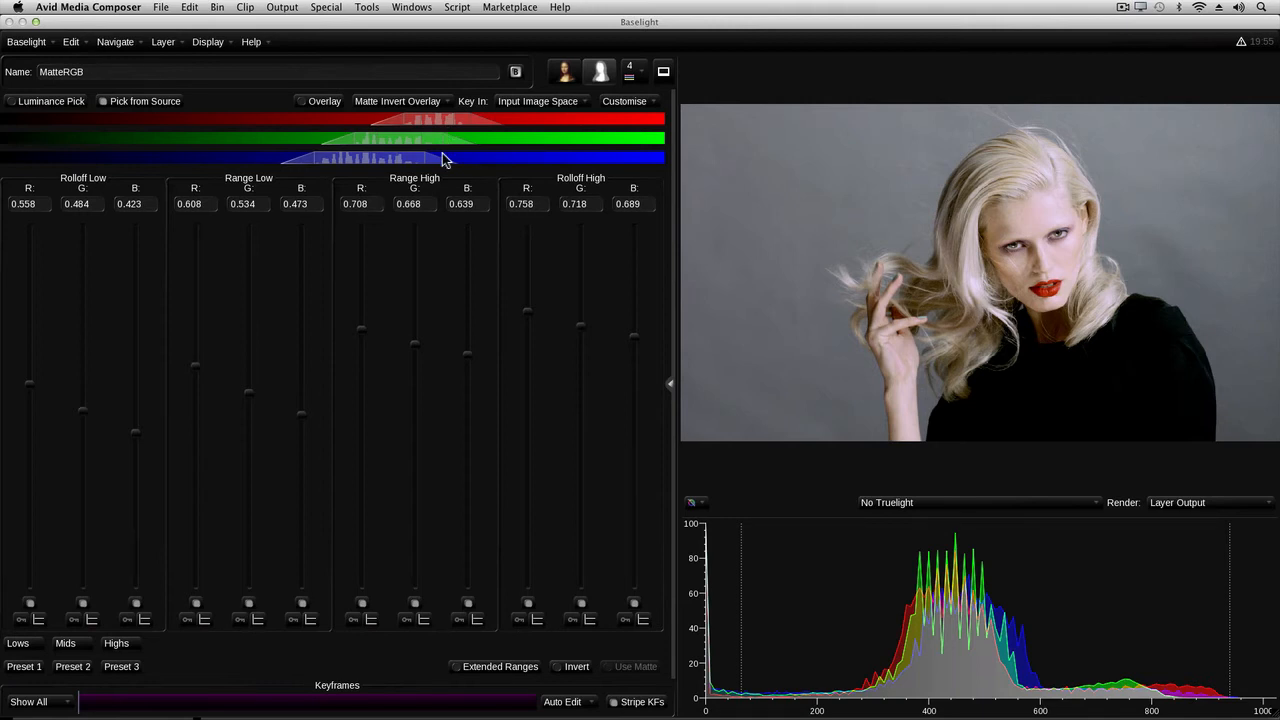
{"action": "key", "text": "m"}
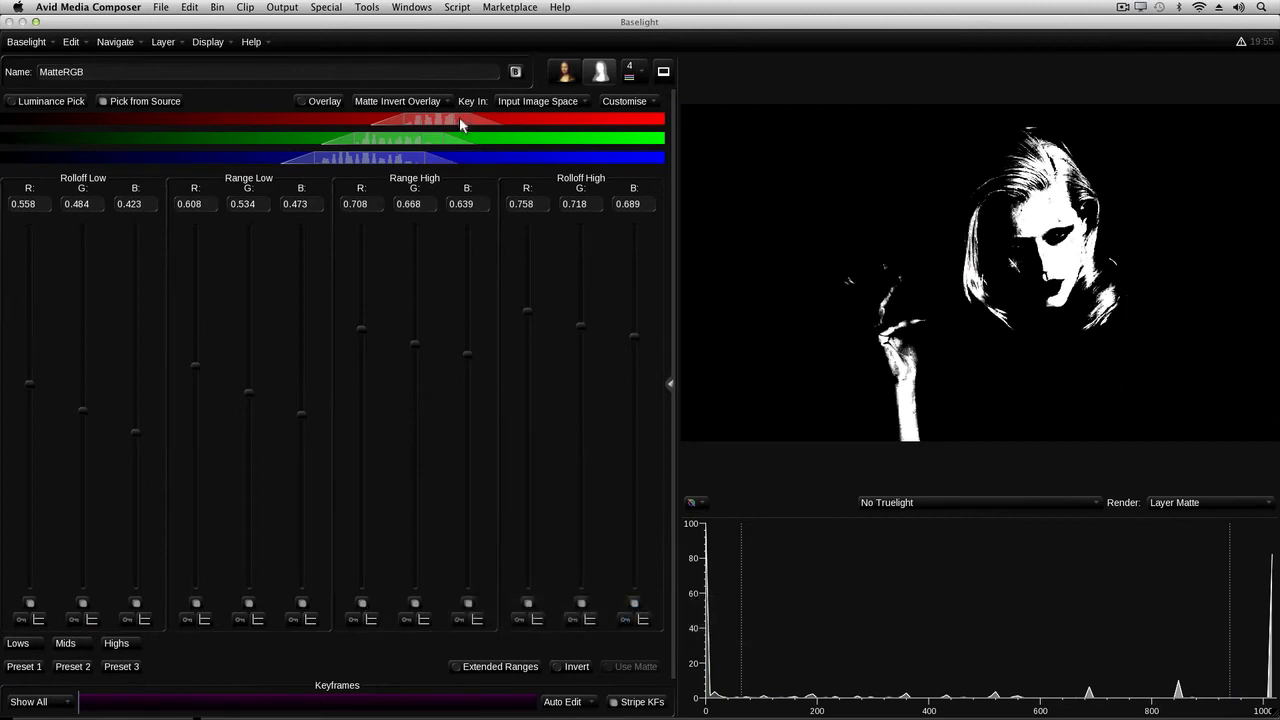
Step: Soften the key by setting Rolloff Low to 0.503, 0.429, 0.368 and Range High to 0.729, 0.689, 0.660
{"action": "left_click_drag", "start_coordinate": [457, 122], "coordinate": [407, 119]}
{"action": "scroll", "coordinate": [407, 120], "scroll_direction": "up", "scroll_amount": 5}
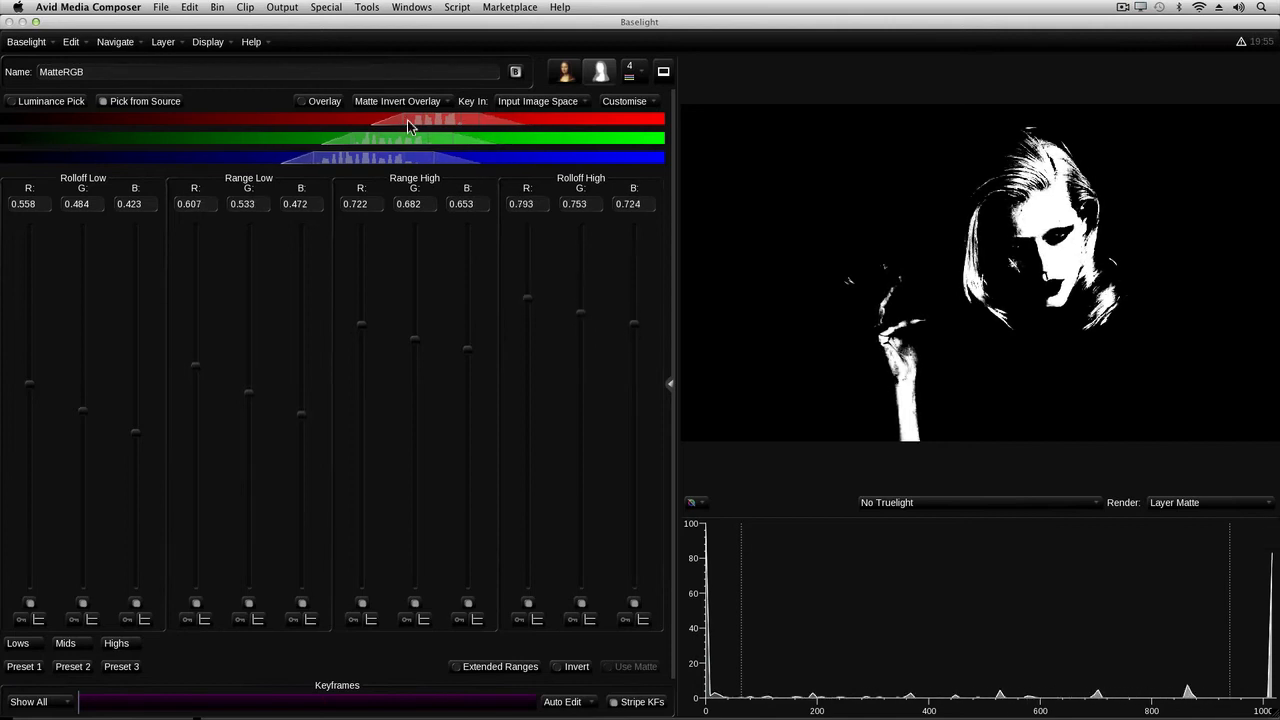
{"action": "scroll", "coordinate": [407, 120], "scroll_direction": "up", "scroll_amount": 2}
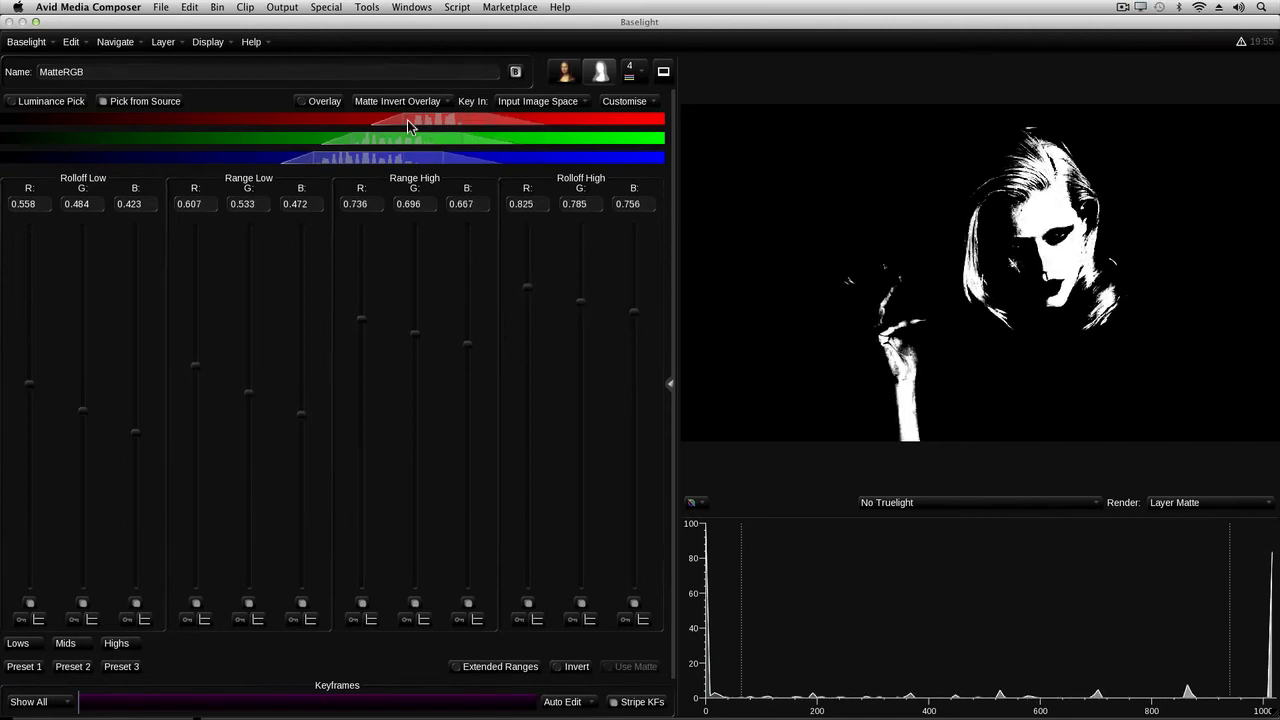
{"action": "scroll", "coordinate": [407, 120], "scroll_direction": "down", "scroll_amount": 5}
{"action": "scroll", "coordinate": [407, 120], "scroll_direction": "up", "scroll_amount": 5}
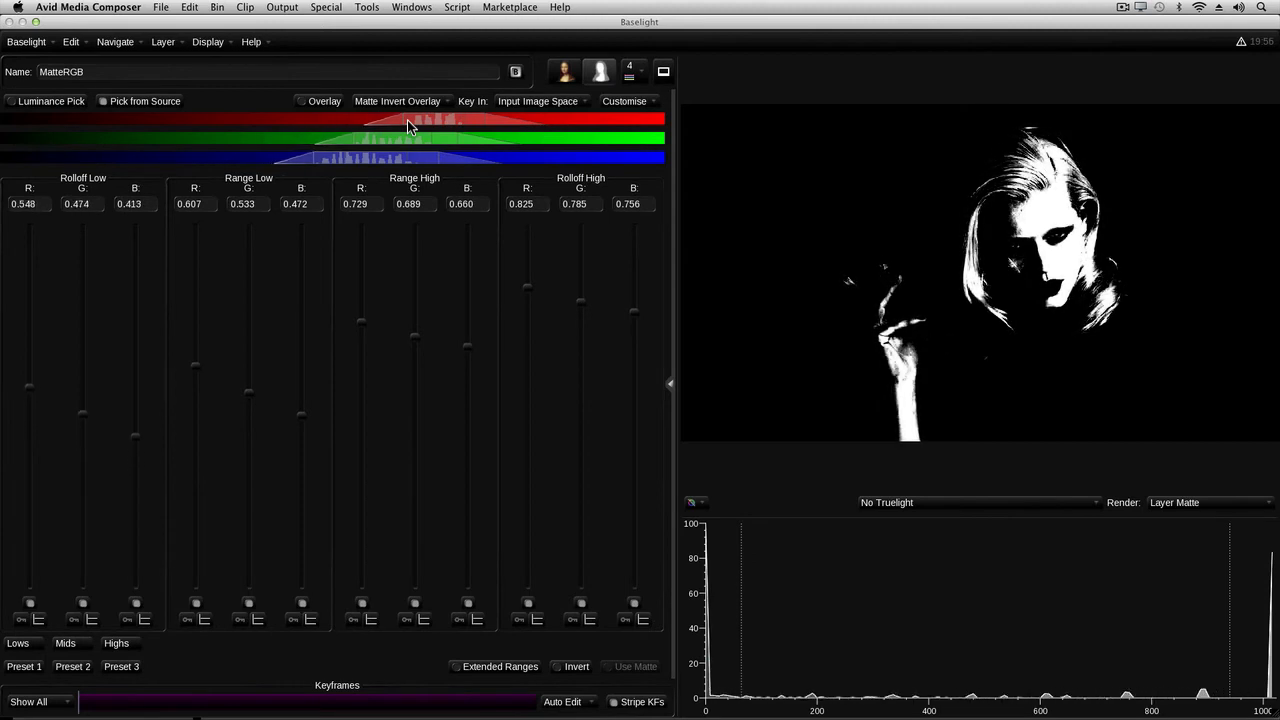
{"action": "scroll", "coordinate": [407, 120], "scroll_direction": "down", "scroll_amount": 3}
Step: Set Rolloff High to 0.787, 0.747, 0.718 and, with its channels adjusted separately, Range Low to 0.662, 0.542, 0.485
{"action": "left_click_drag", "start_coordinate": [579, 276], "coordinate": [571, 312]}
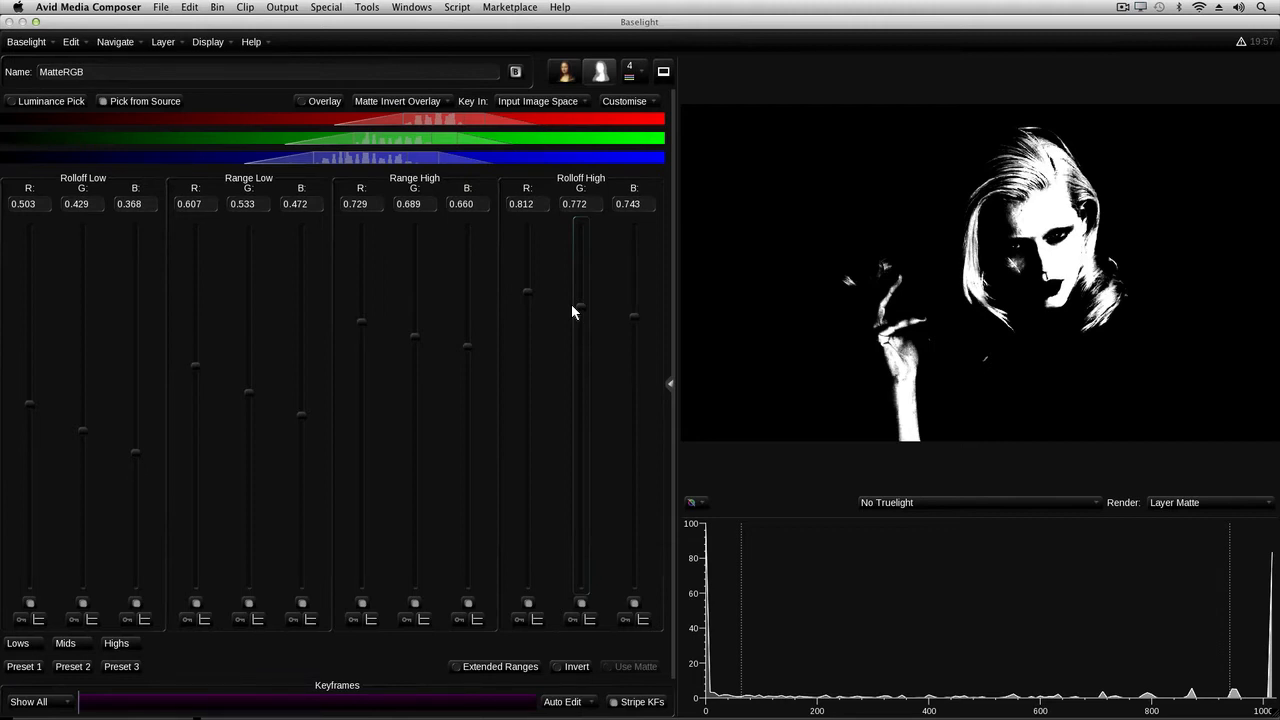
{"action": "left_click_drag", "start_coordinate": [572, 311], "coordinate": [581, 357]}
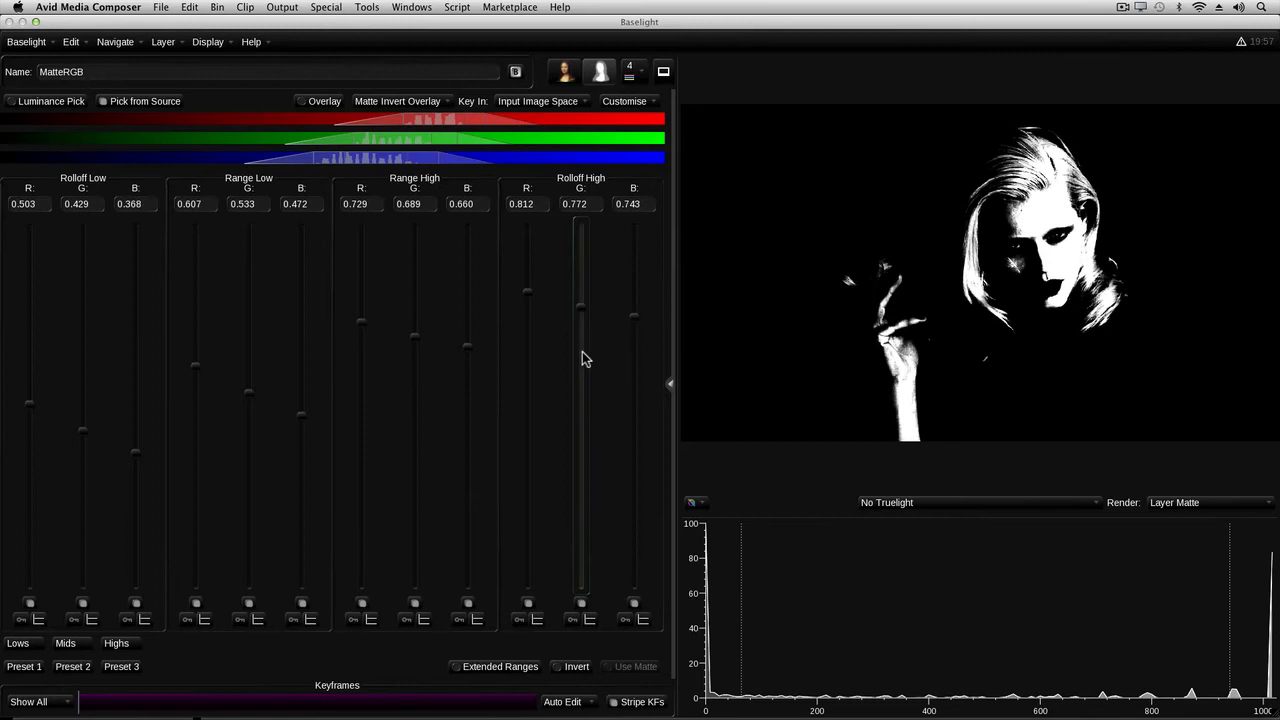
{"action": "scroll", "coordinate": [582, 351], "scroll_direction": "up", "scroll_amount": 4}
{"action": "scroll", "coordinate": [582, 351], "scroll_direction": "down", "scroll_amount": 2}
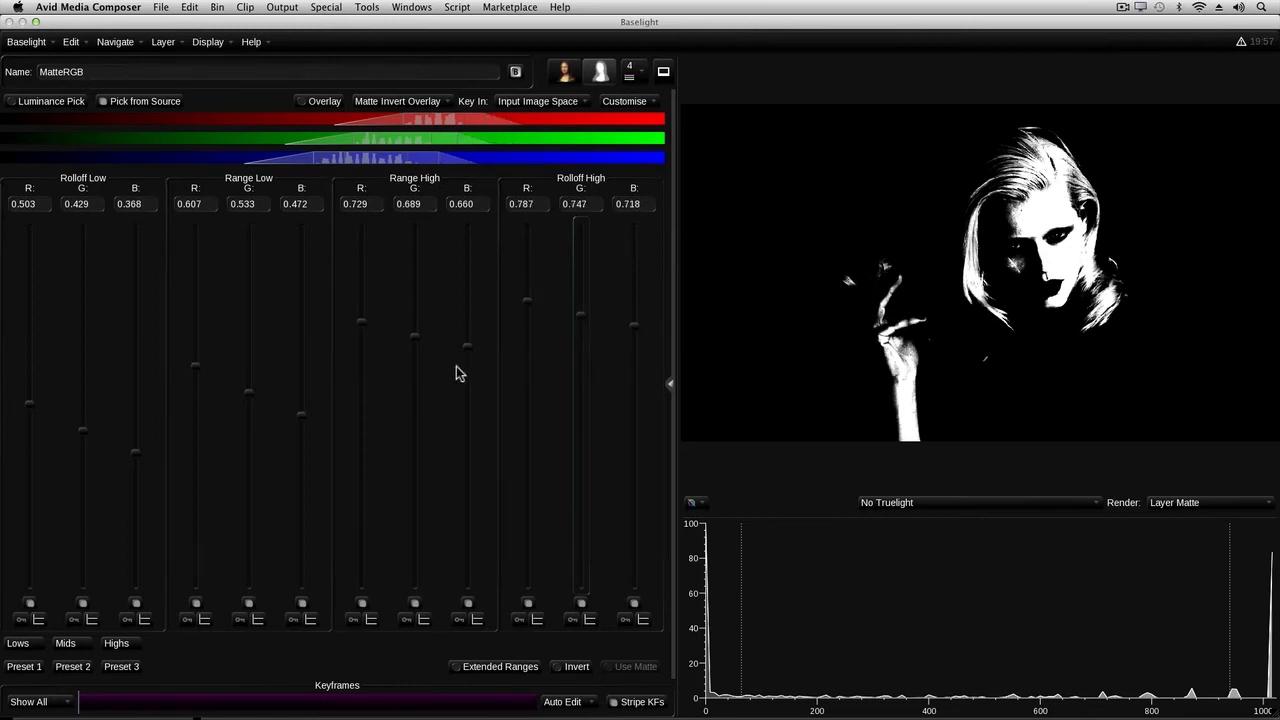
{"action": "mouse_move", "coordinate": [247, 402]}
{"action": "left_mouse_down"}
{"action": "mouse_move", "coordinate": [248, 381]}
{"action": "mouse_move", "coordinate": [247, 394]}
{"action": "mouse_move", "coordinate": [194, 363]}
{"action": "mouse_move", "coordinate": [191, 346]}
{"action": "mouse_move", "coordinate": [248, 396]}
{"action": "left_mouse_up"}
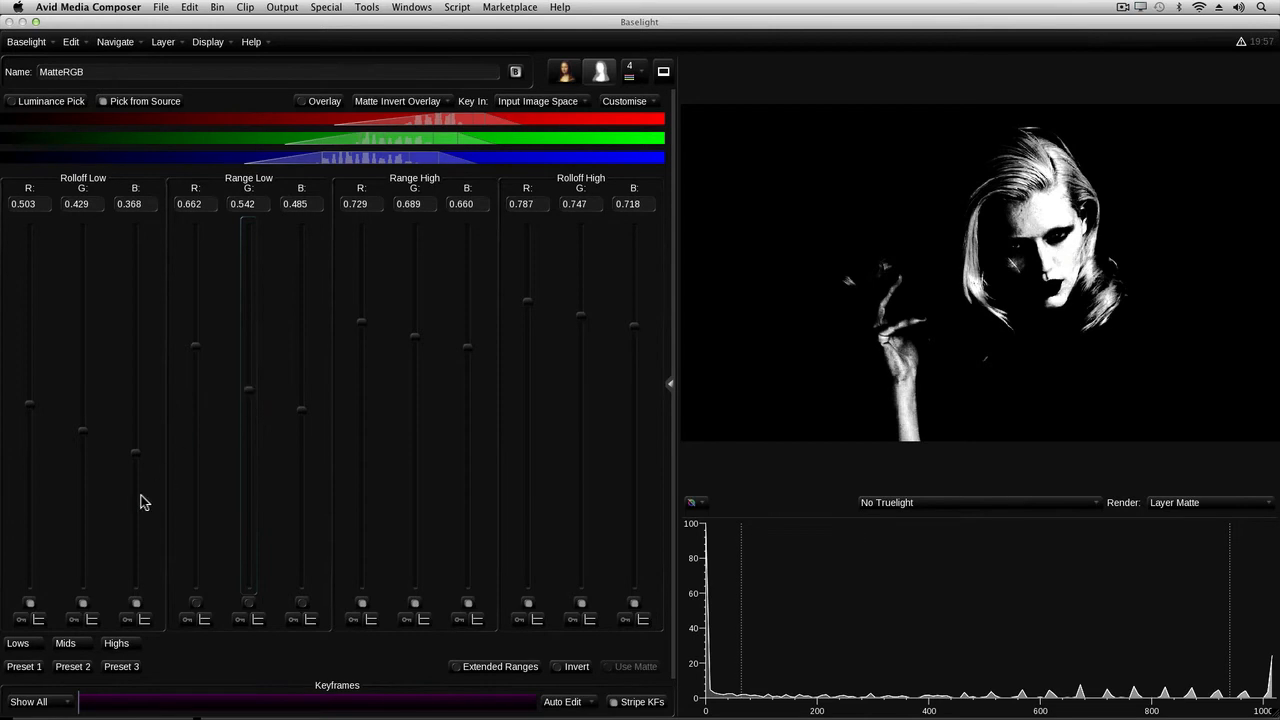
Step: Try the Lows, Mids and Highs key presets, and apply Preset 1 to the MatteRGB key
{"action": "left_click", "coordinate": [28, 643]}
{"action": "left_click", "coordinate": [102, 642]}
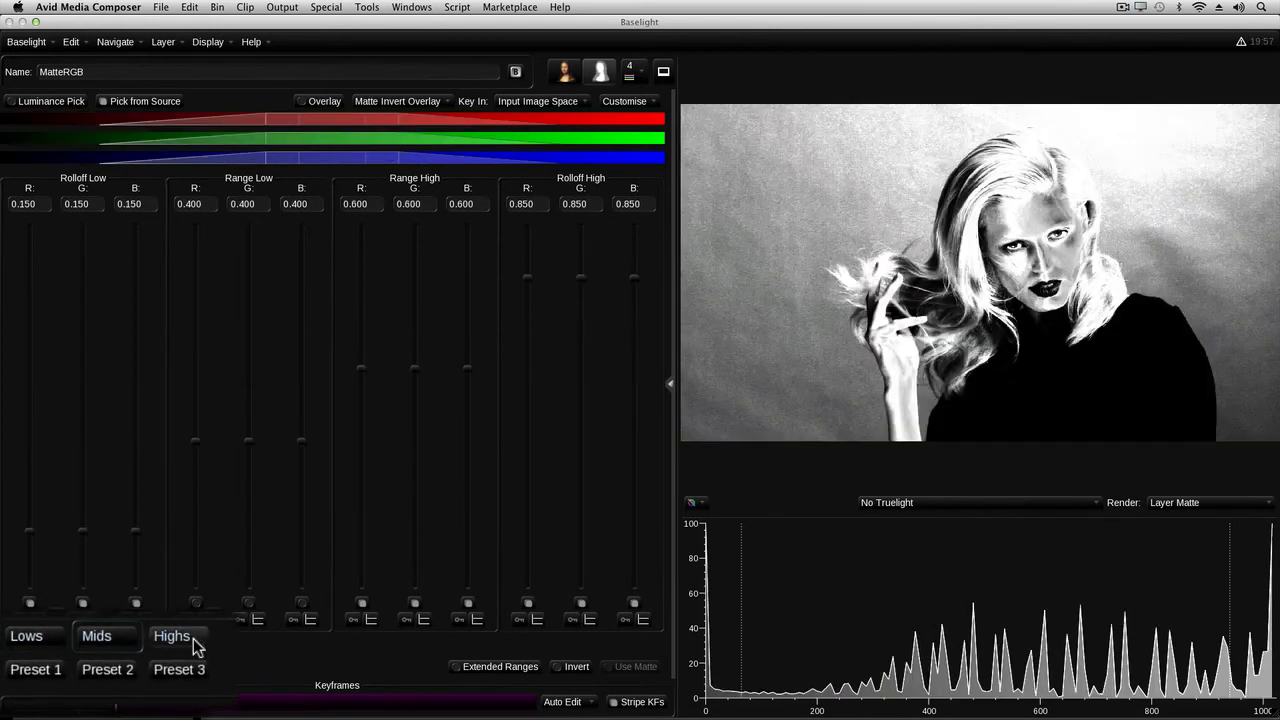
{"action": "left_click", "coordinate": [192, 640]}
{"action": "left_click", "coordinate": [54, 680]}
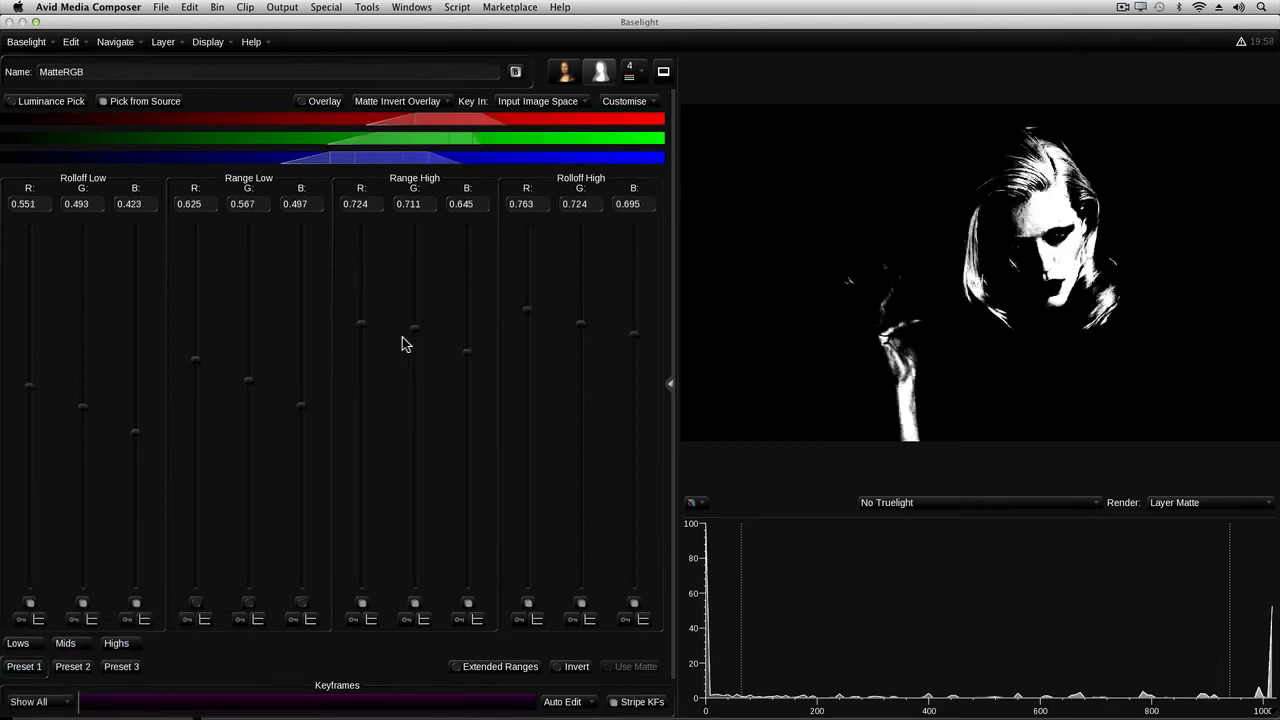
Step: Examine the options for overwriting MatteRGB presets with the current settings, and close them without choosing one
{"action": "left_click", "coordinate": [630, 101]}
{"action": "mouse_move", "coordinate": [633, 124]}
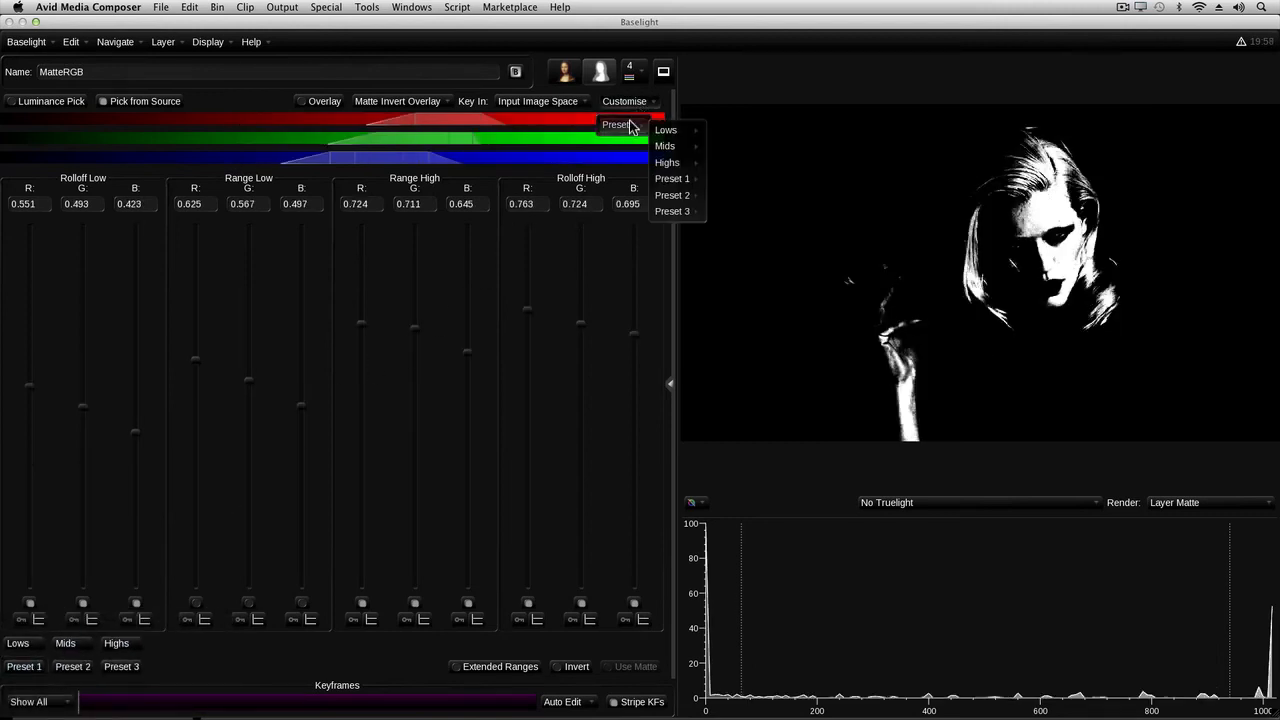
{"action": "mouse_move", "coordinate": [662, 195]}
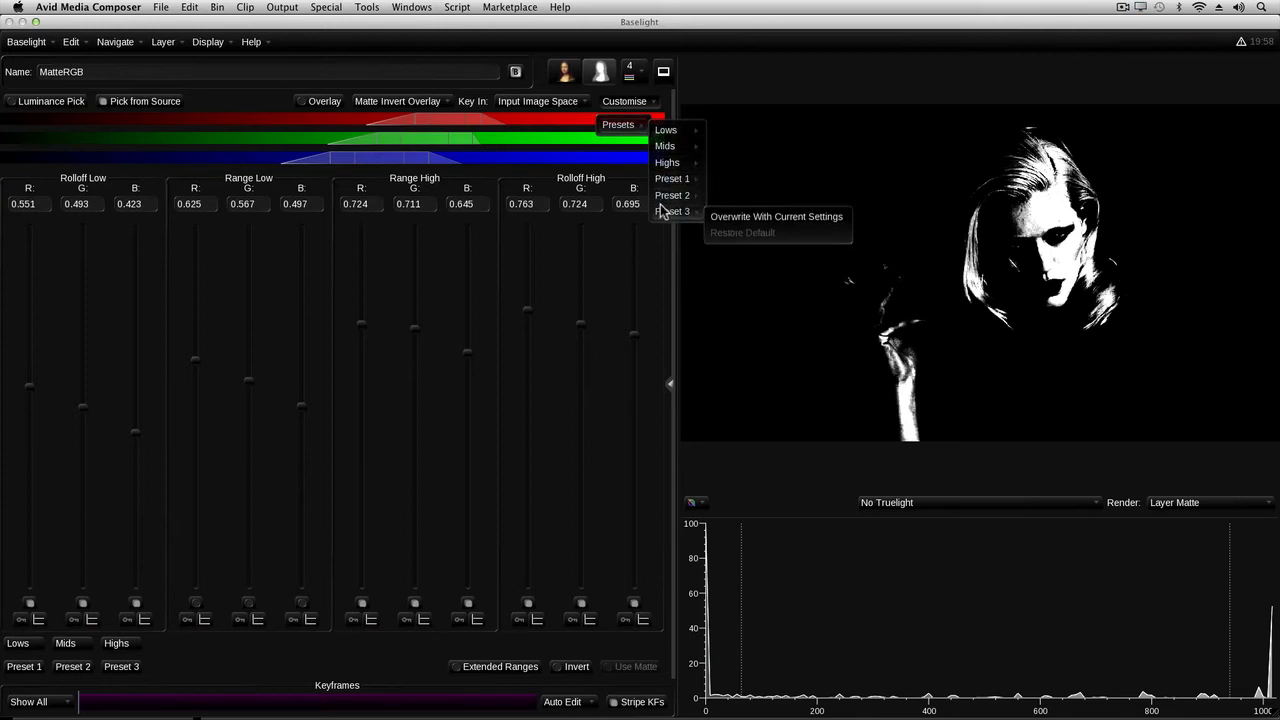
{"action": "left_click", "coordinate": [614, 268]}
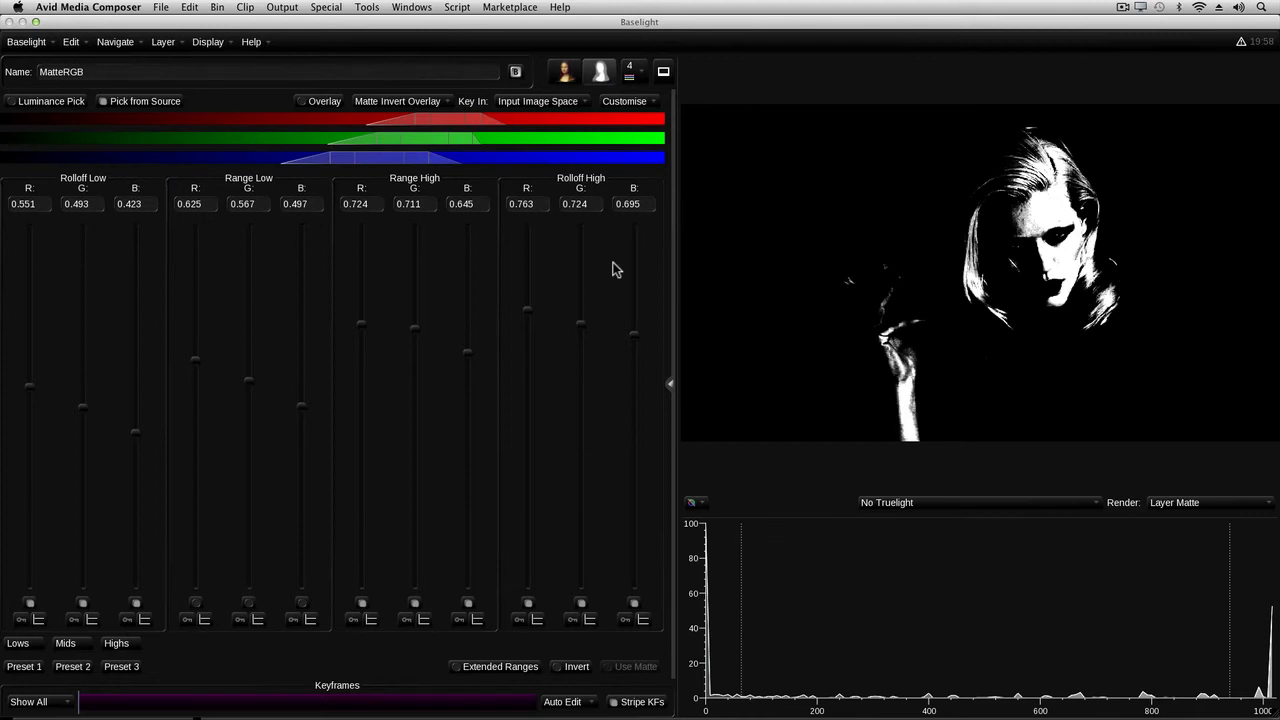
Step: Show the key as a layer matte overlay on the graded image
{"action": "key", "text": "shift+o"}
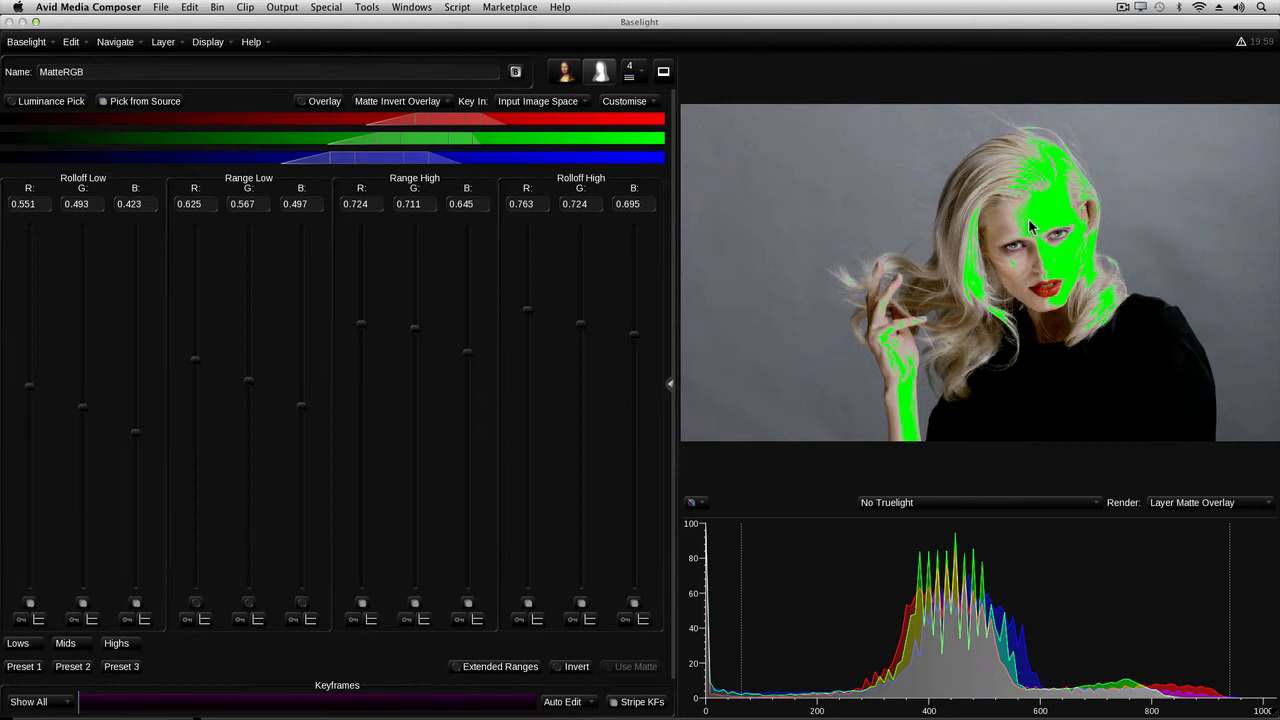
Step: Add a Shape matte operator and draw an ellipse around the model's face, then return the new curve mode to Freehand
{"action": "left_click", "coordinate": [670, 383]}
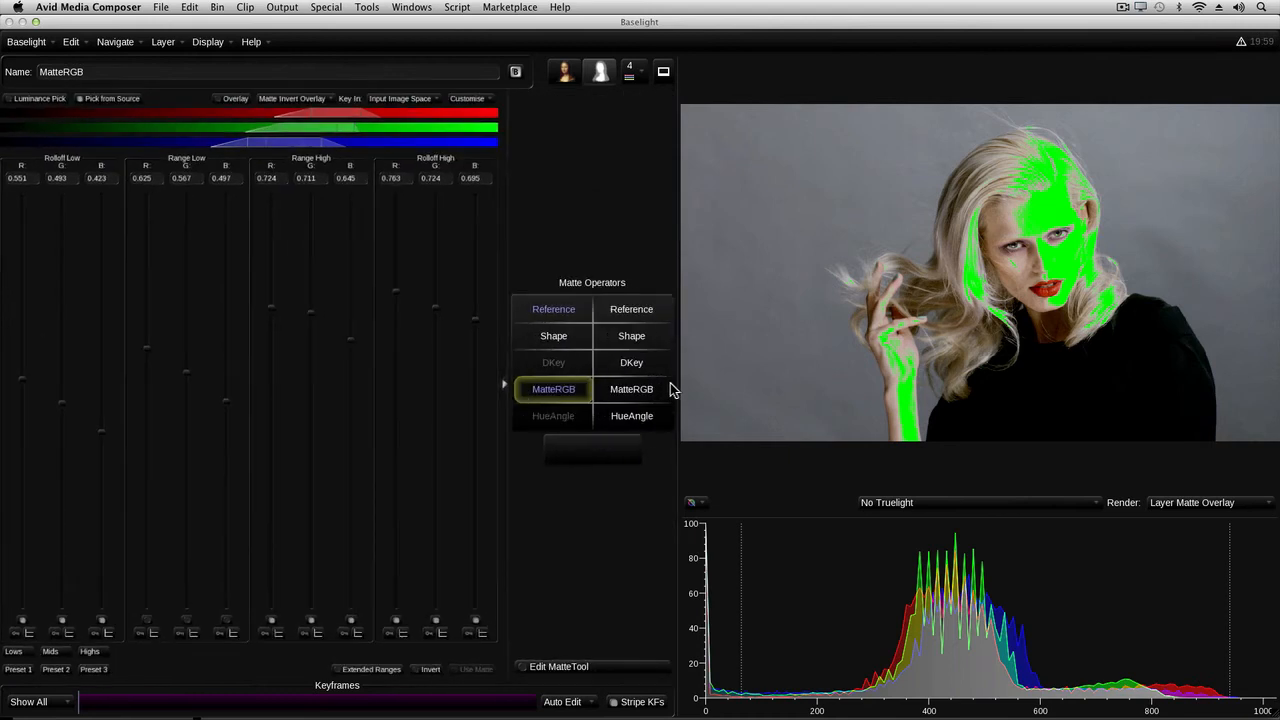
{"action": "left_click", "coordinate": [558, 336]}
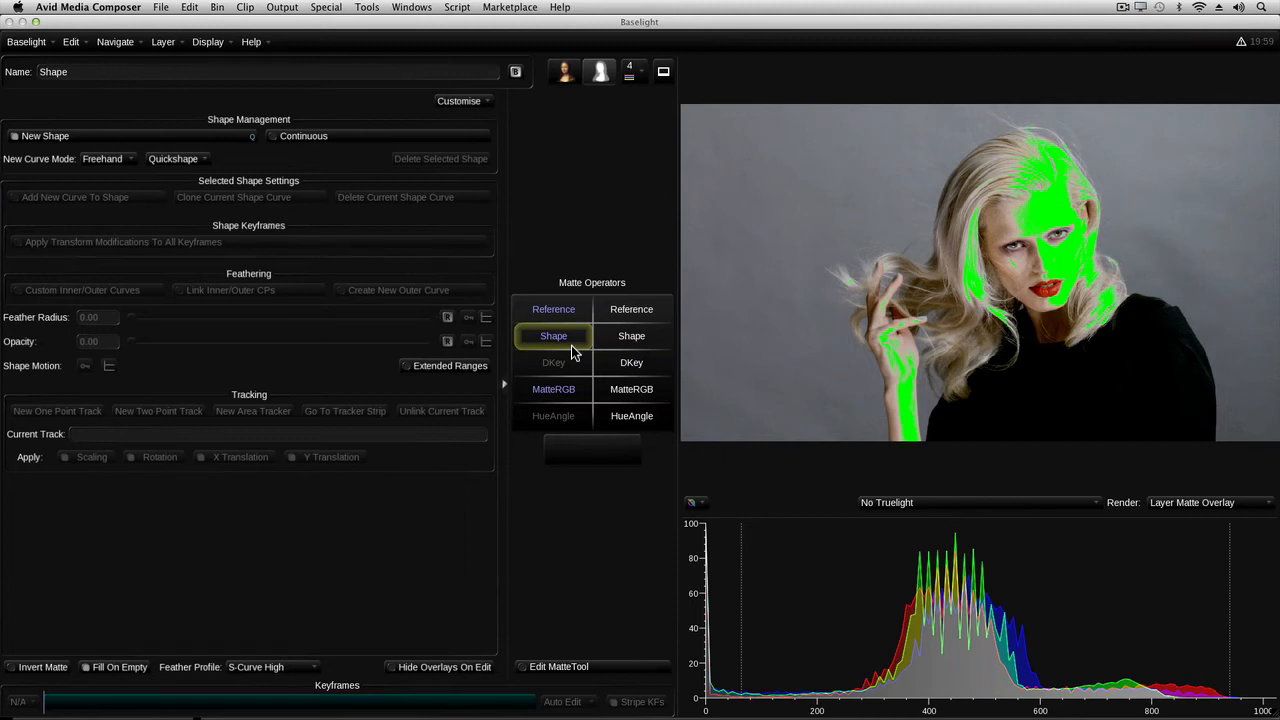
{"action": "left_click", "coordinate": [112, 160]}
{"action": "left_click", "coordinate": [120, 216]}
{"action": "left_click_drag", "start_coordinate": [1039, 244], "coordinate": [1090, 316]}
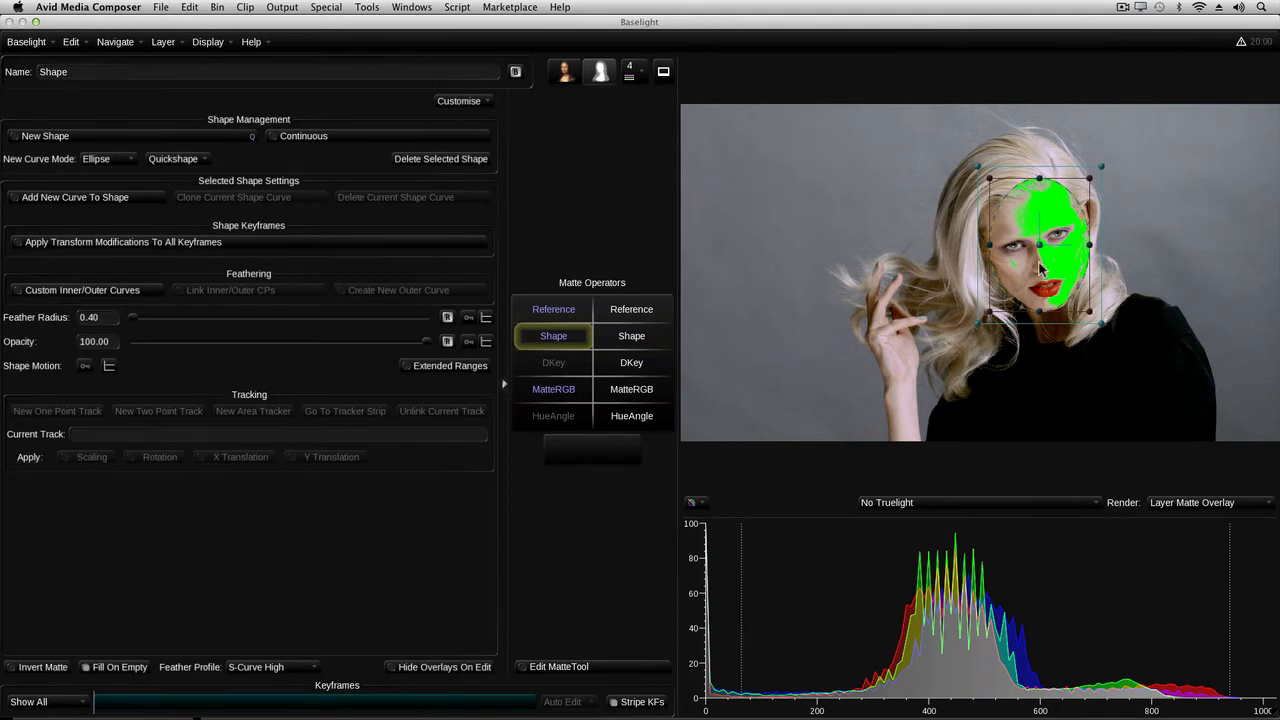
{"action": "left_click", "coordinate": [112, 159]}
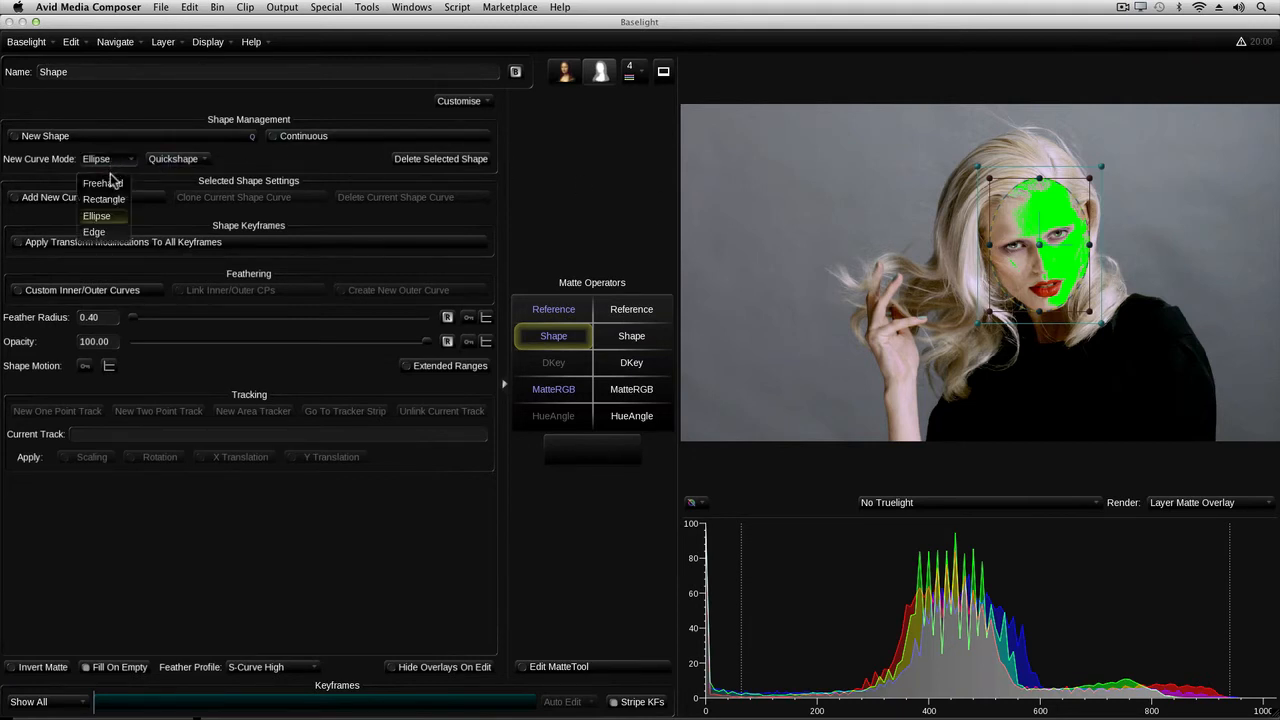
{"action": "left_click", "coordinate": [107, 182]}
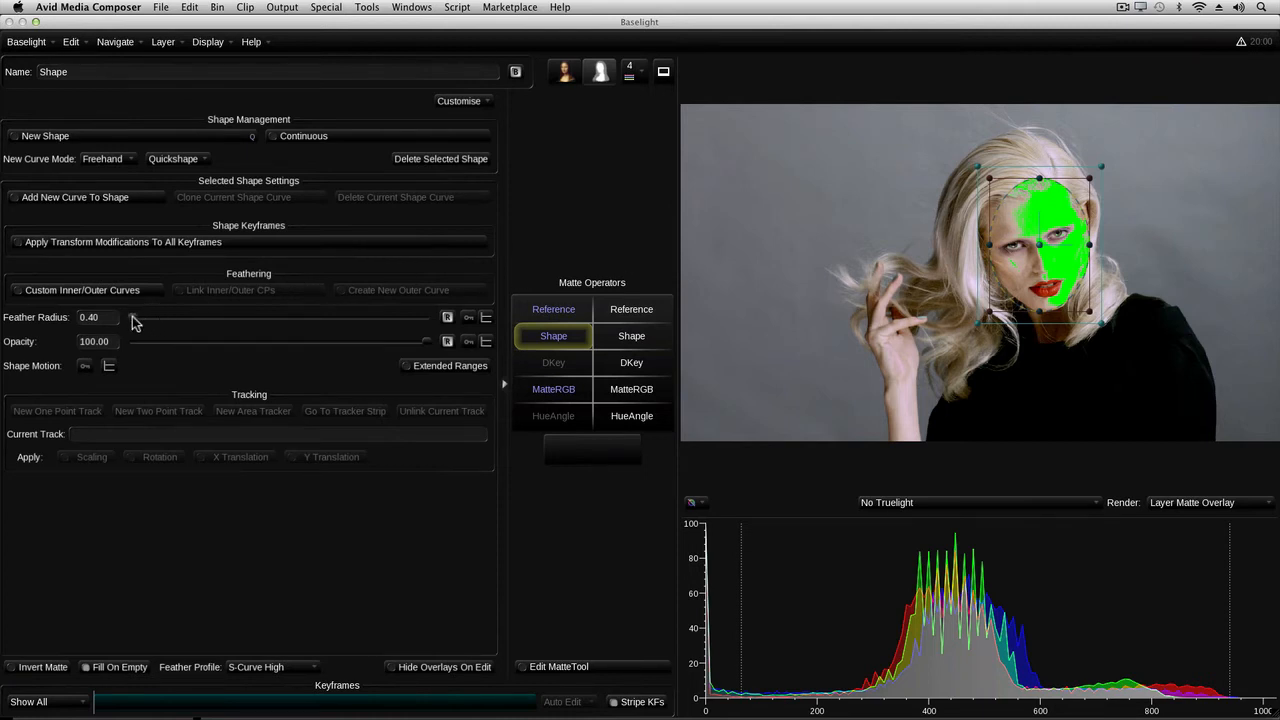
Step: Set the ellipse's Feather Radius to 14.64 and scale the shape down to the centre of the model's face
{"action": "left_click_drag", "start_coordinate": [133, 317], "coordinate": [175, 326]}
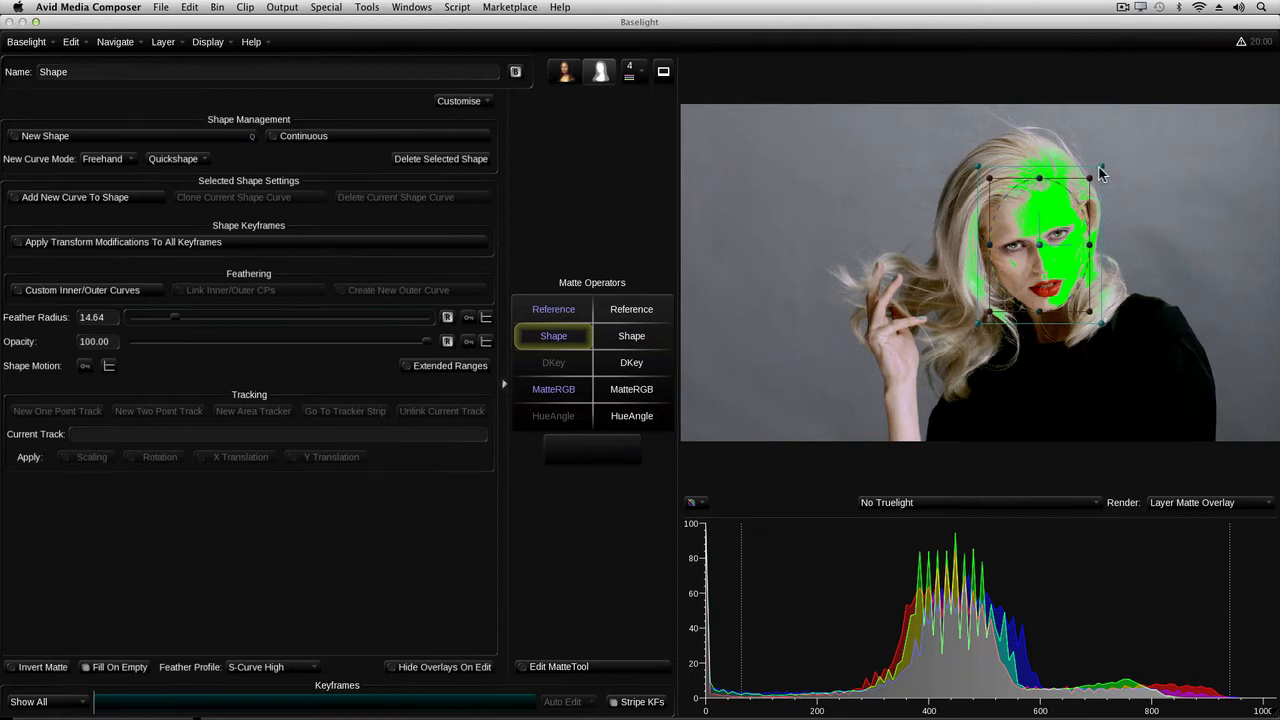
{"action": "left_click_drag", "start_coordinate": [1101, 166], "coordinate": [1069, 204]}
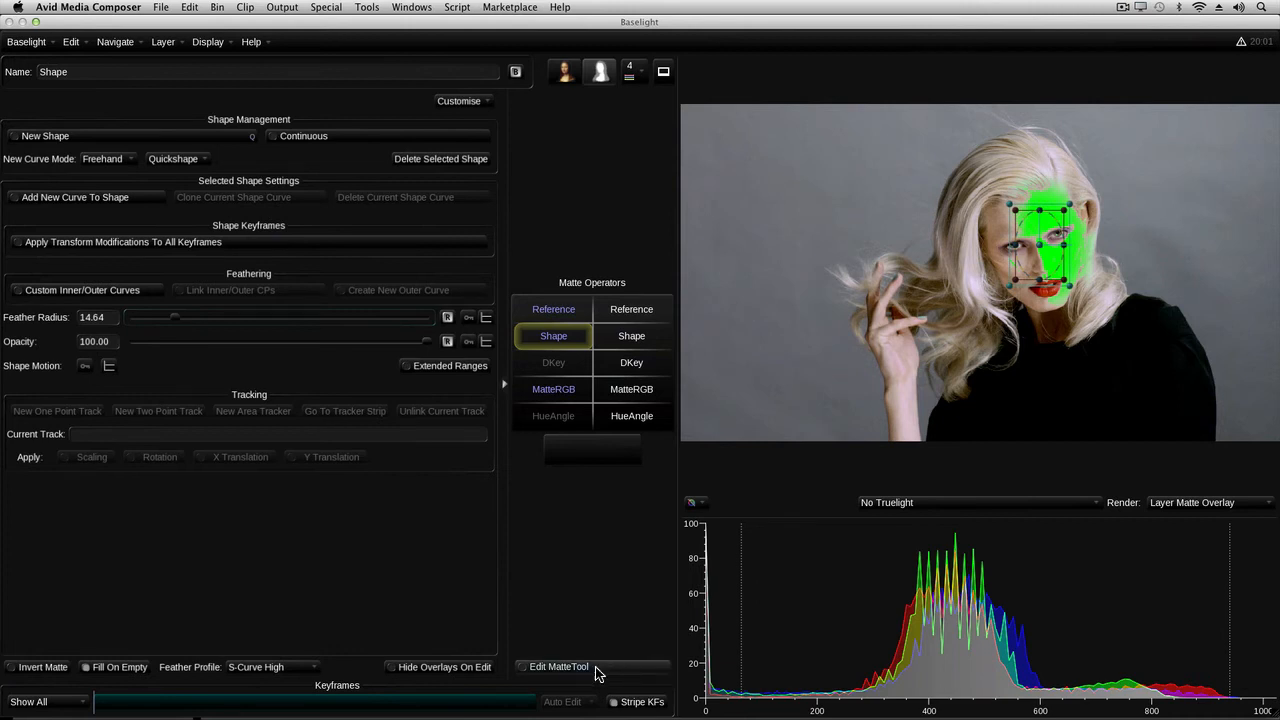
Step: Add a MatteTool to the MatteRGB operator with a Gaussian blur of 8.95 for both Radius X and Radius Y
{"action": "left_click", "coordinate": [553, 392]}
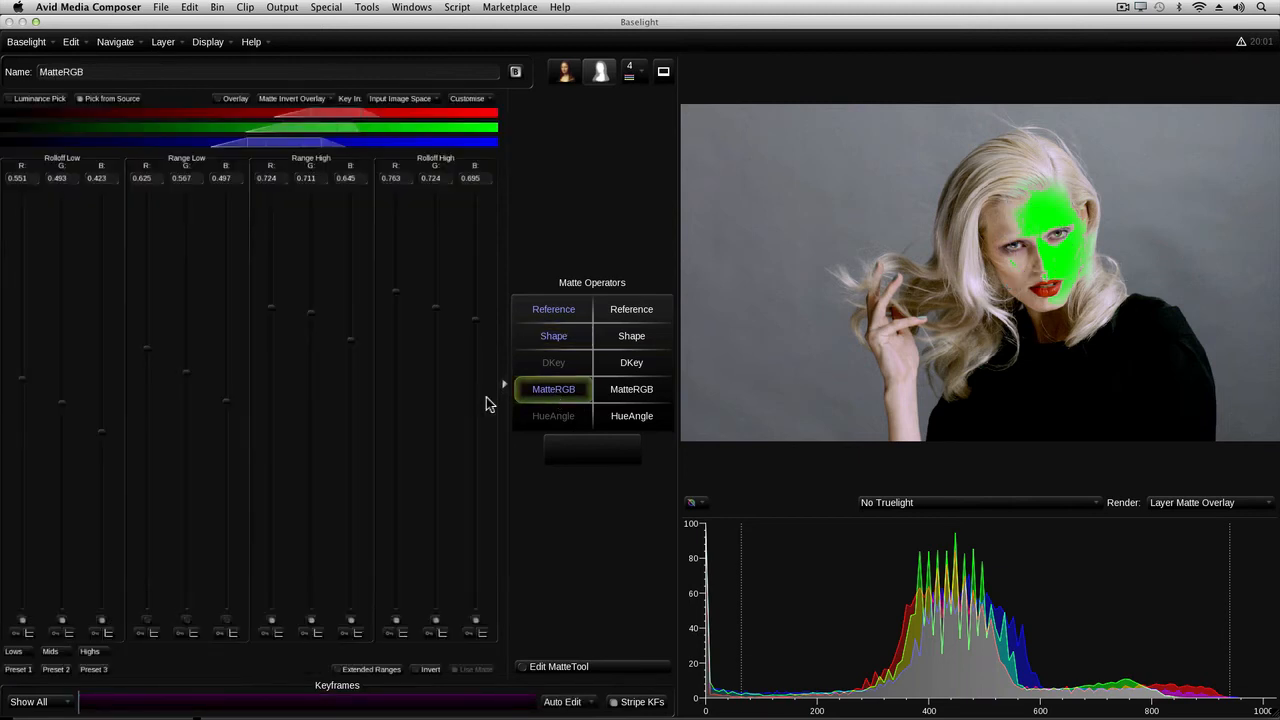
{"action": "left_click", "coordinate": [596, 668]}
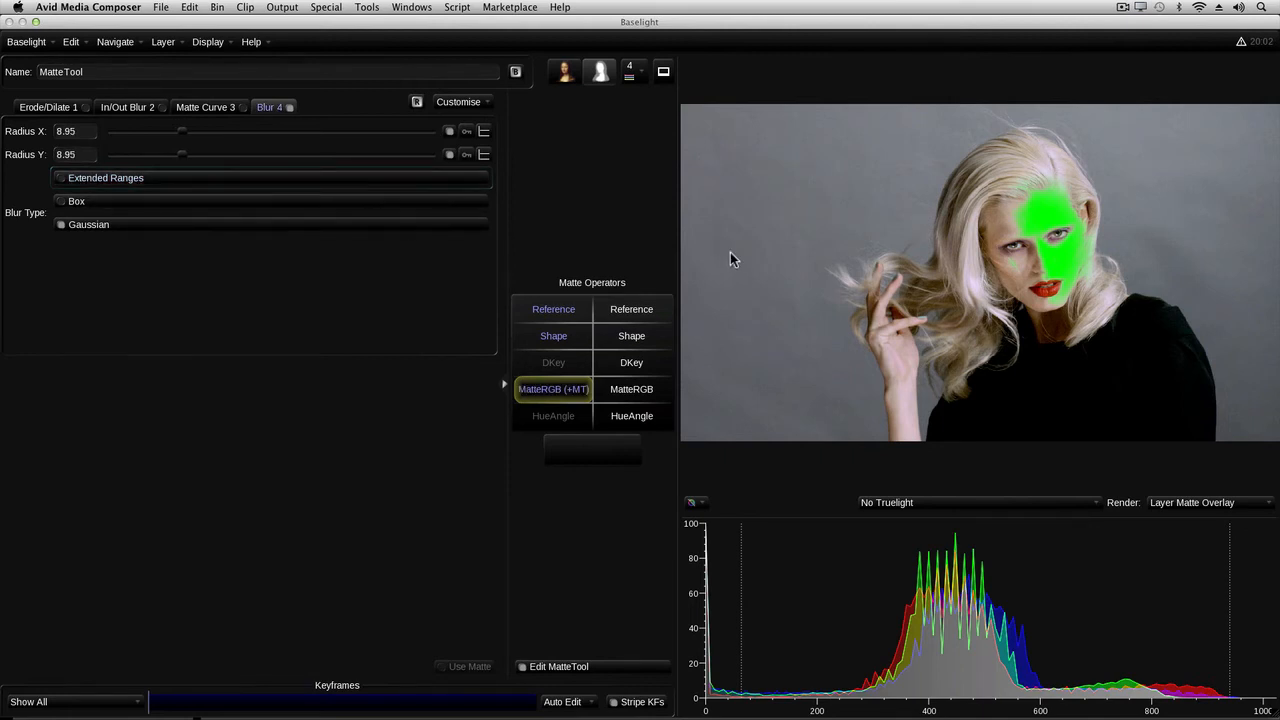
Step: Turn off the matte overlay and set the inside Film Grade's Exposure to 4.2 and Contrast to 1.18
{"action": "key", "text": "o"}
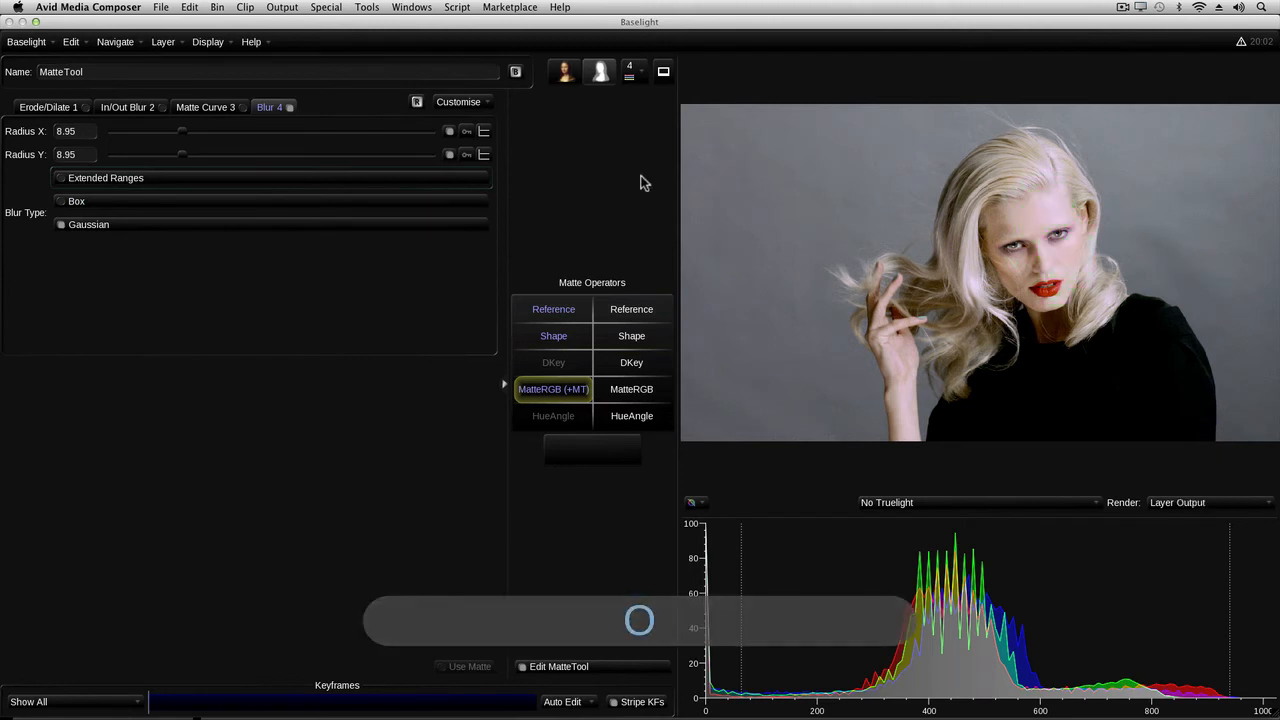
{"action": "left_click", "coordinate": [554, 75]}
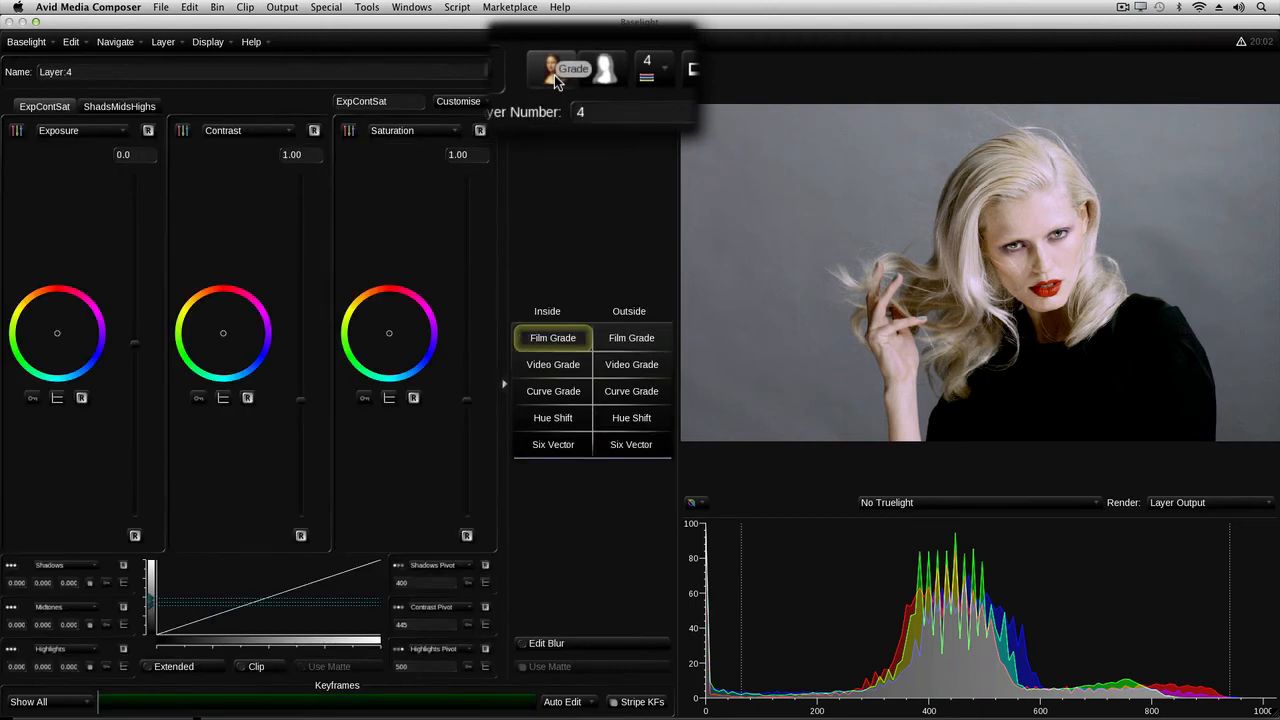
{"action": "key", "text": "g"}
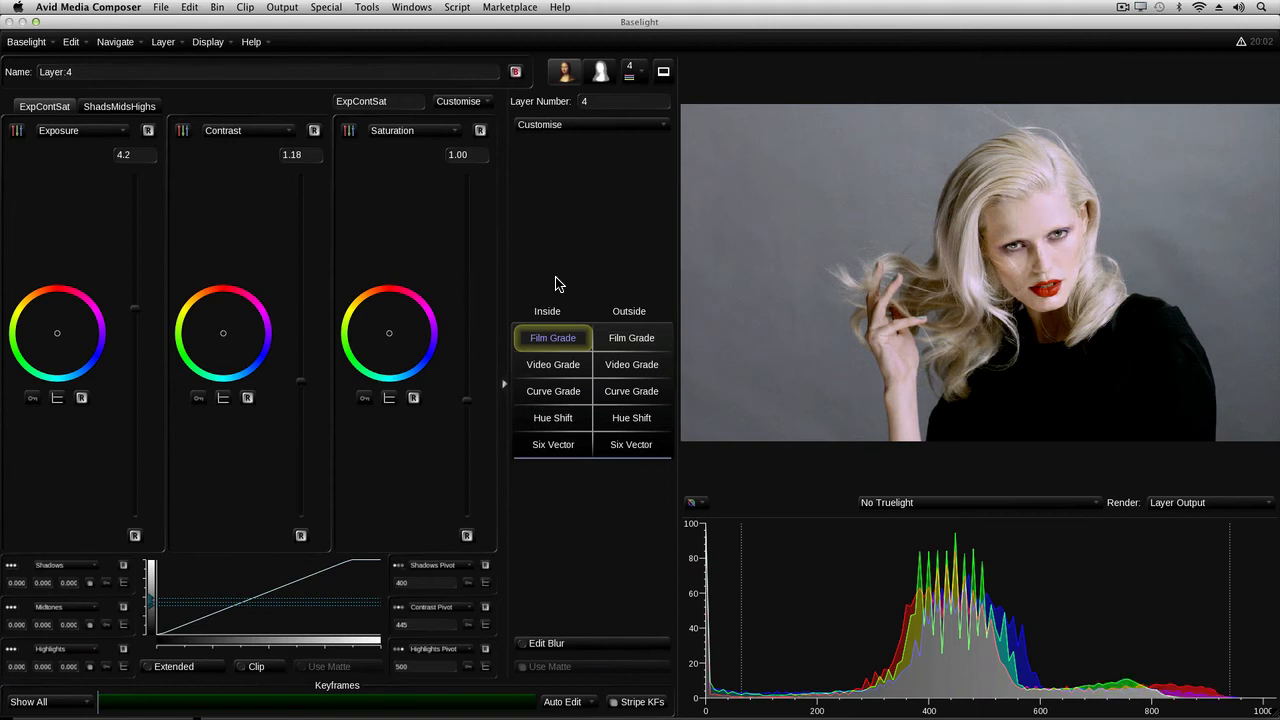
Step: Toggle the bypass of layer 4 repeatedly to compare the image with and without the face grade
{"action": "key", "text": "super+F11"}
{"action": "key", "text": "super+F11"}
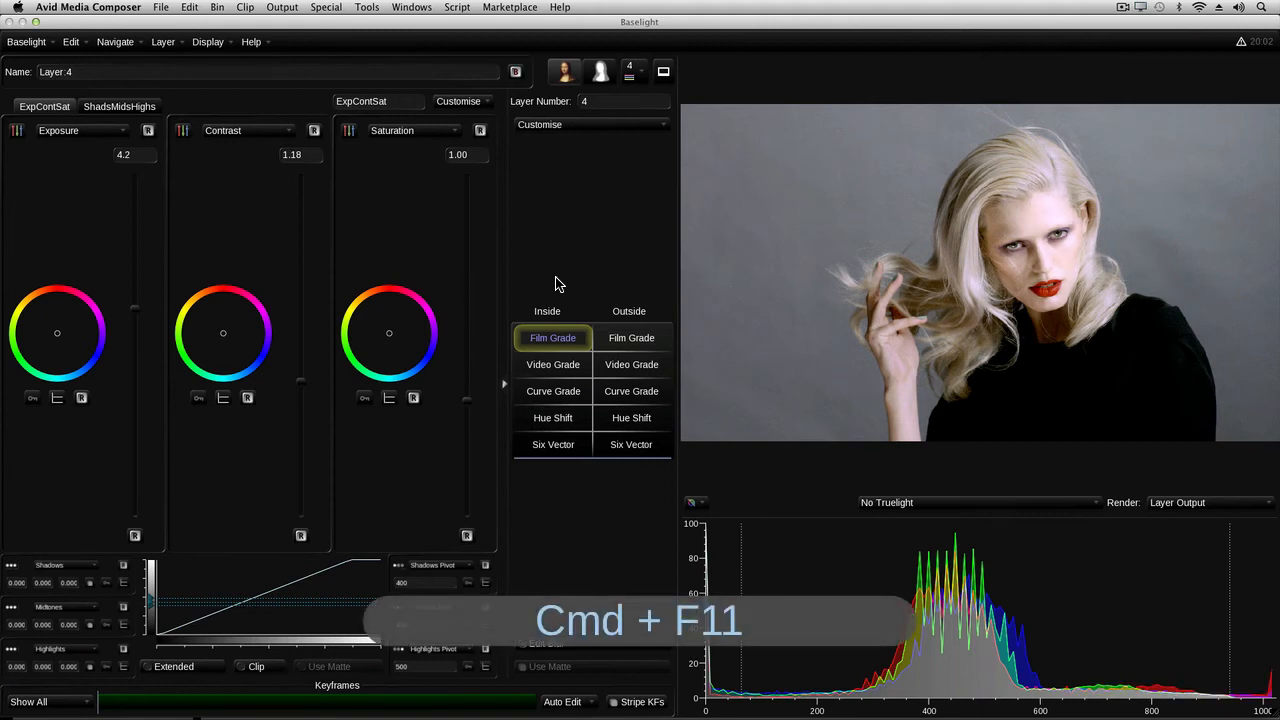
{"action": "key", "text": "super+F11"}
{"action": "key", "text": "super+F11"}
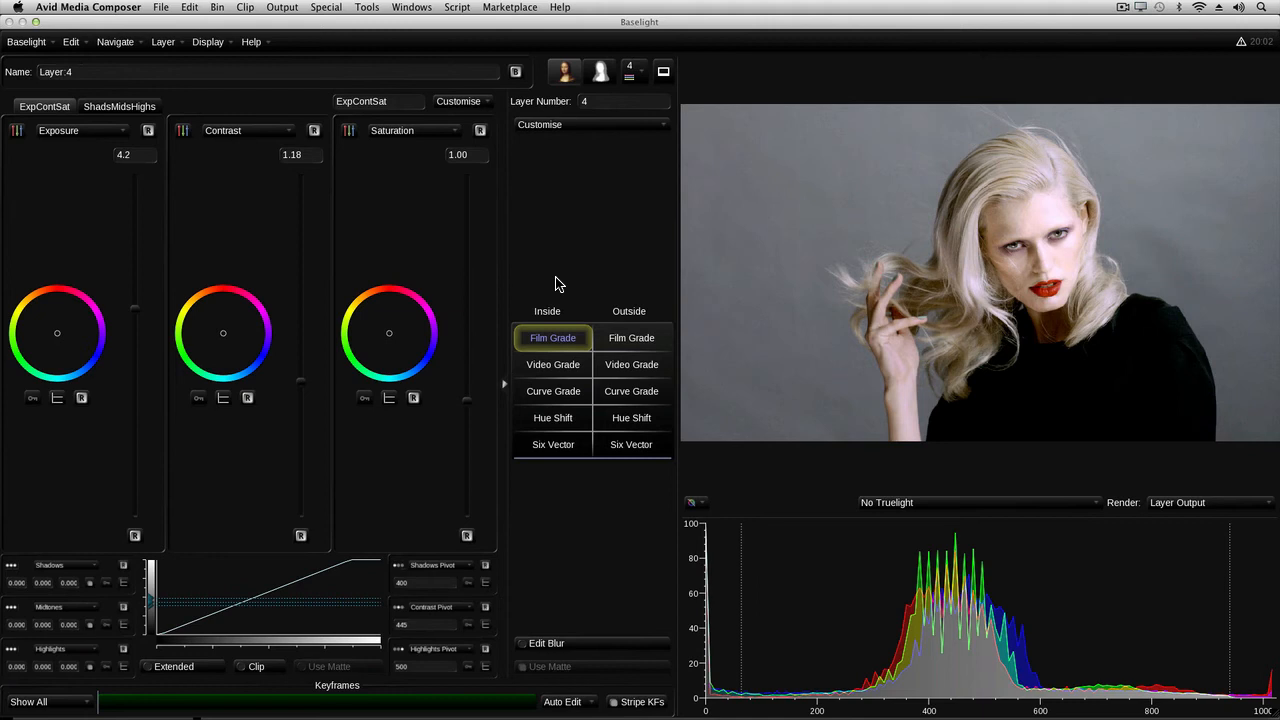
Step: Play the clip and turn on the layer matte overlay to check the matte against the moving face
{"action": "key", "text": "space"}
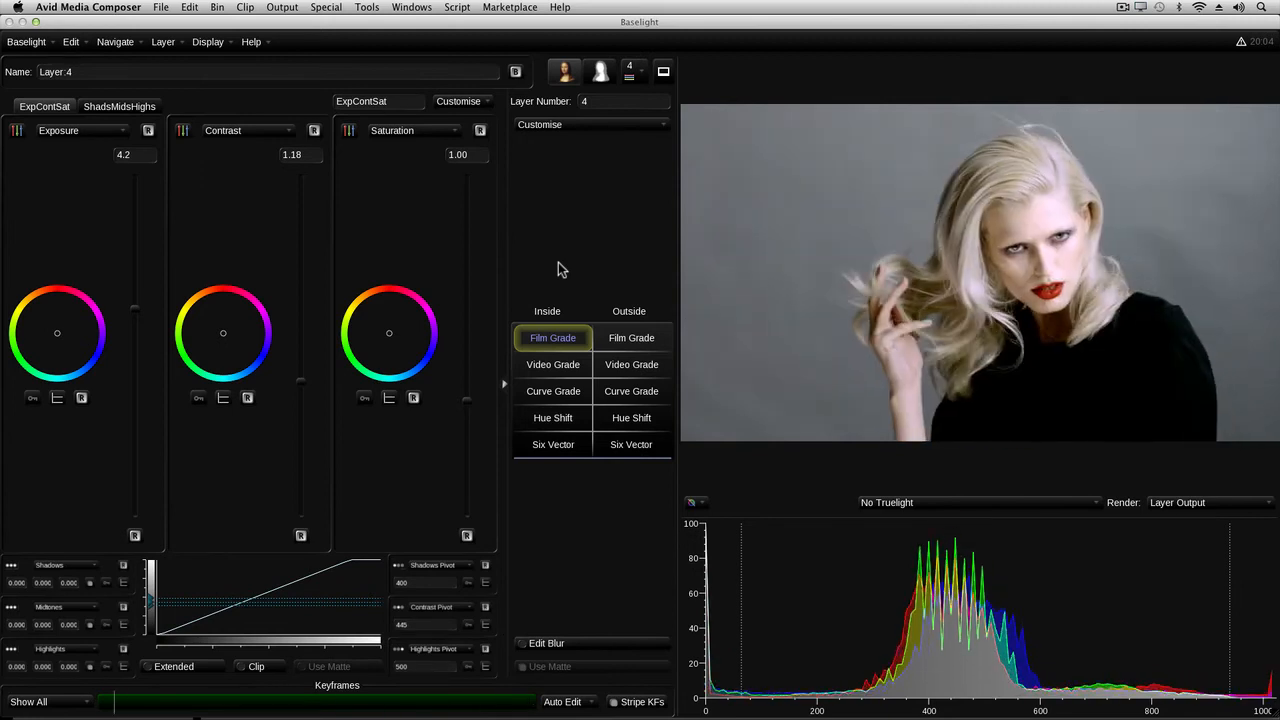
{"action": "key", "text": "F8"}
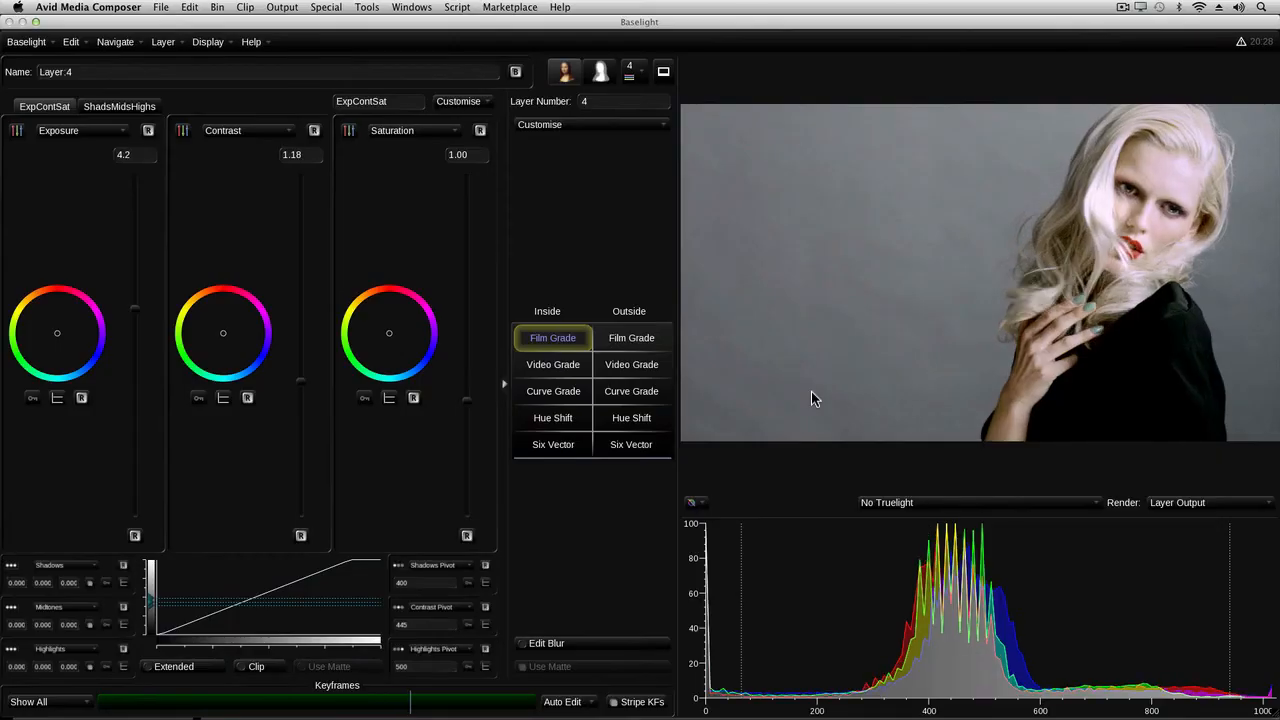
{"action": "key", "text": "o"}
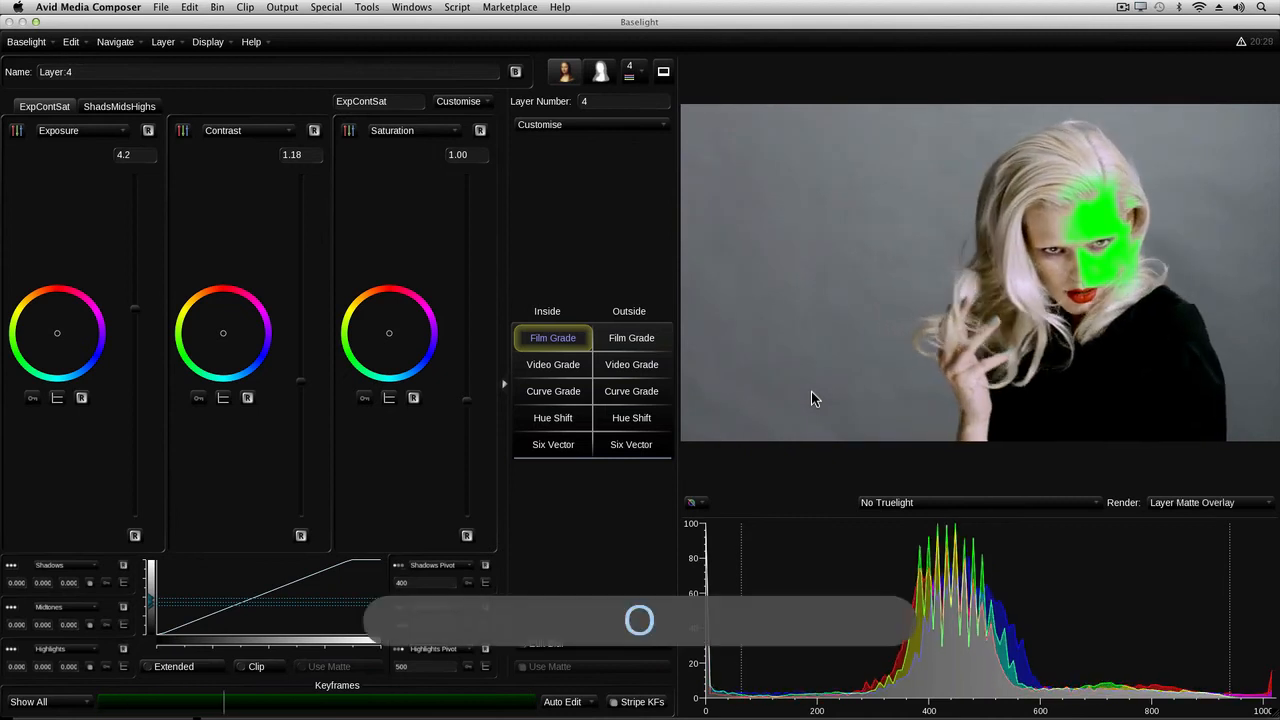
Step: Set a Shape Motion keyframe for the face shape on the clip's first frame and change its interpolation to a smooth curve
{"action": "key", "text": "s"}
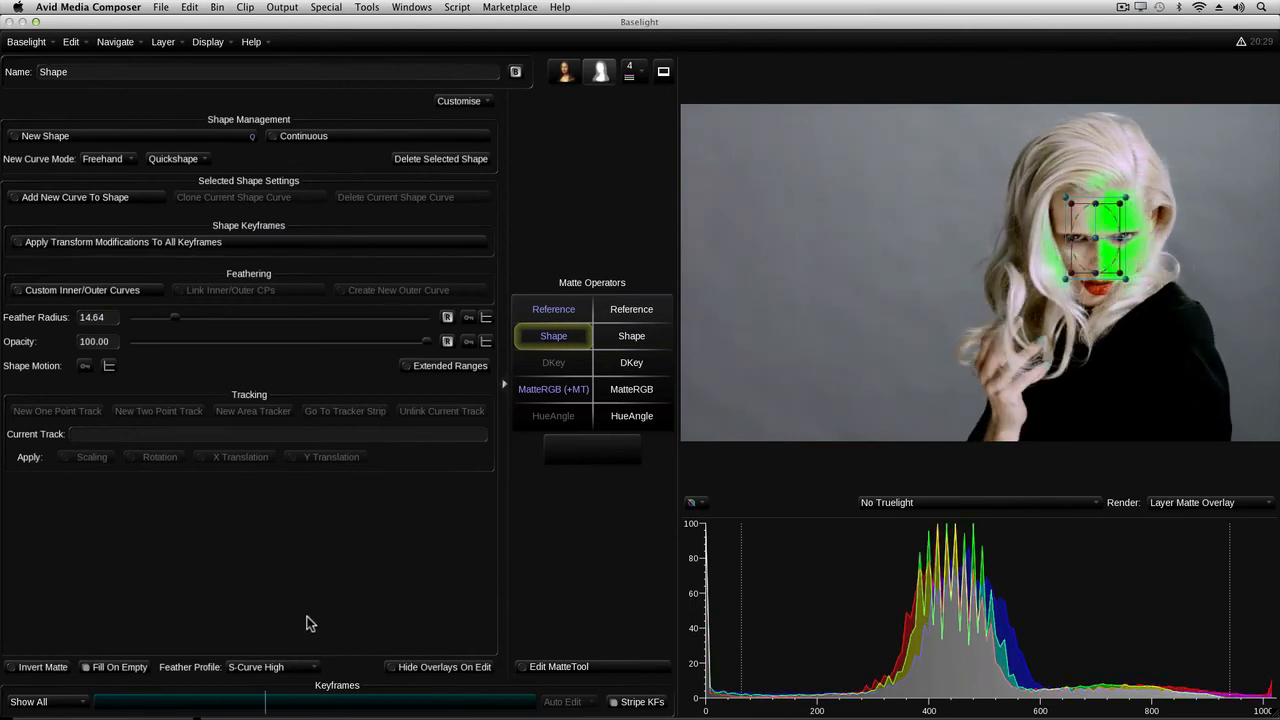
{"action": "left_click_drag", "start_coordinate": [266, 701], "coordinate": [91, 700]}
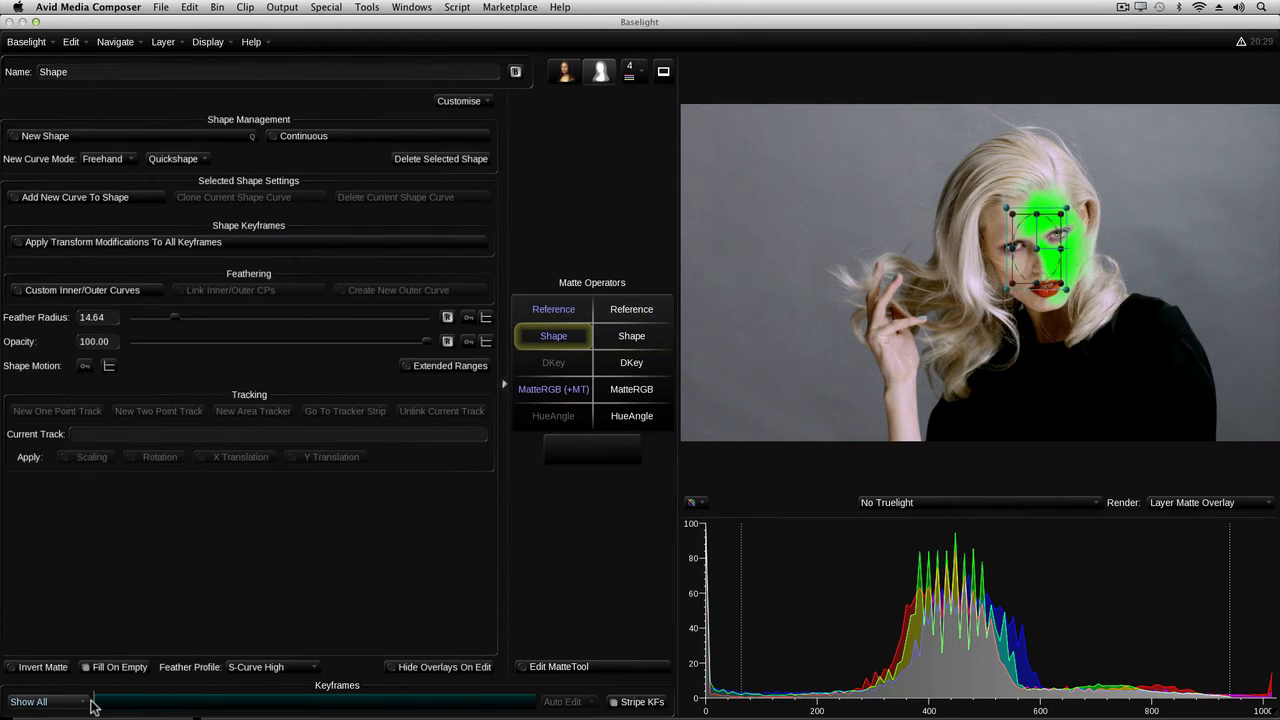
{"action": "left_click", "coordinate": [86, 366]}
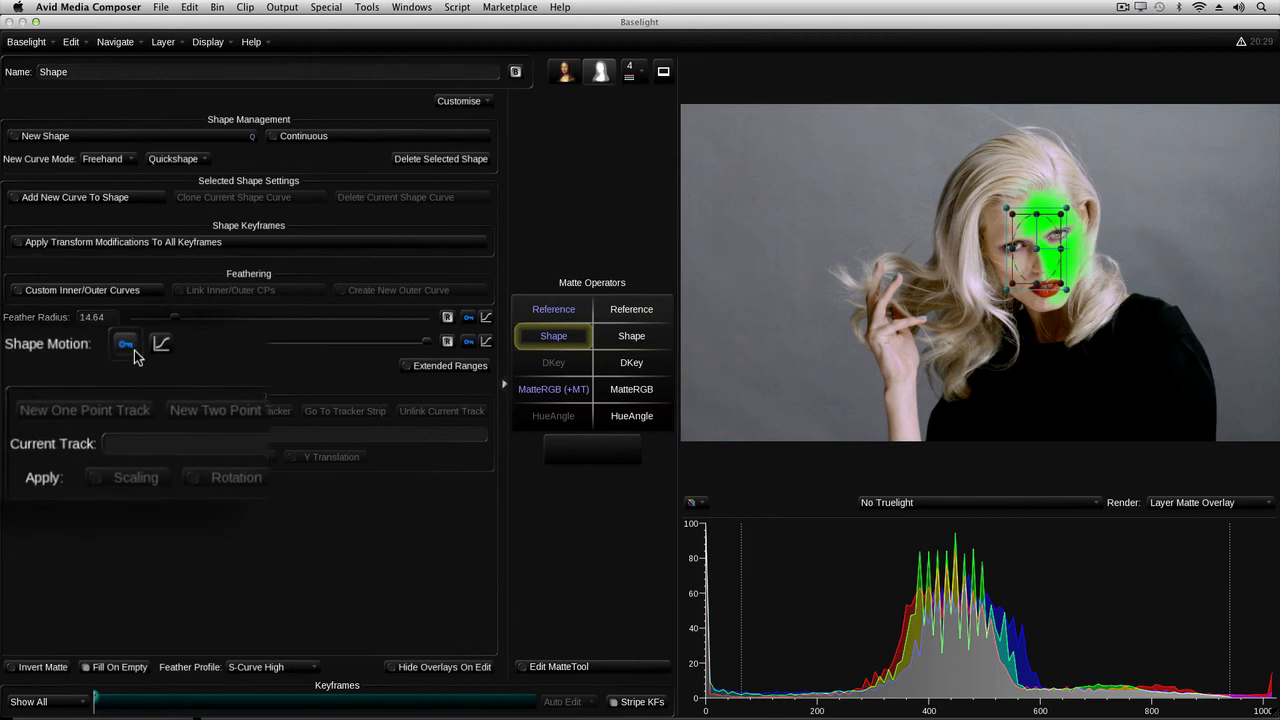
{"action": "left_click", "coordinate": [161, 343]}
{"action": "left_click", "coordinate": [190, 459]}
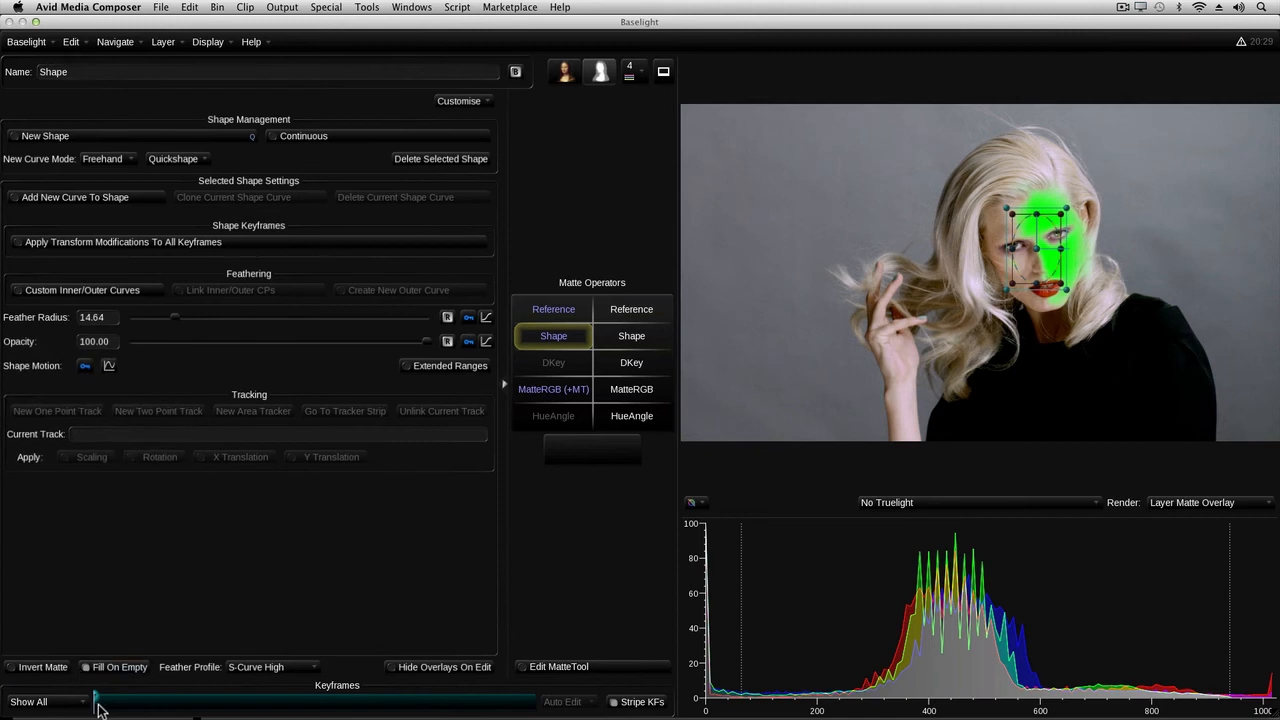
Step: Keyframe the shape's position over the model's face at the end of the clip and at three intermediate frames
{"action": "left_click_drag", "start_coordinate": [98, 705], "coordinate": [550, 710]}
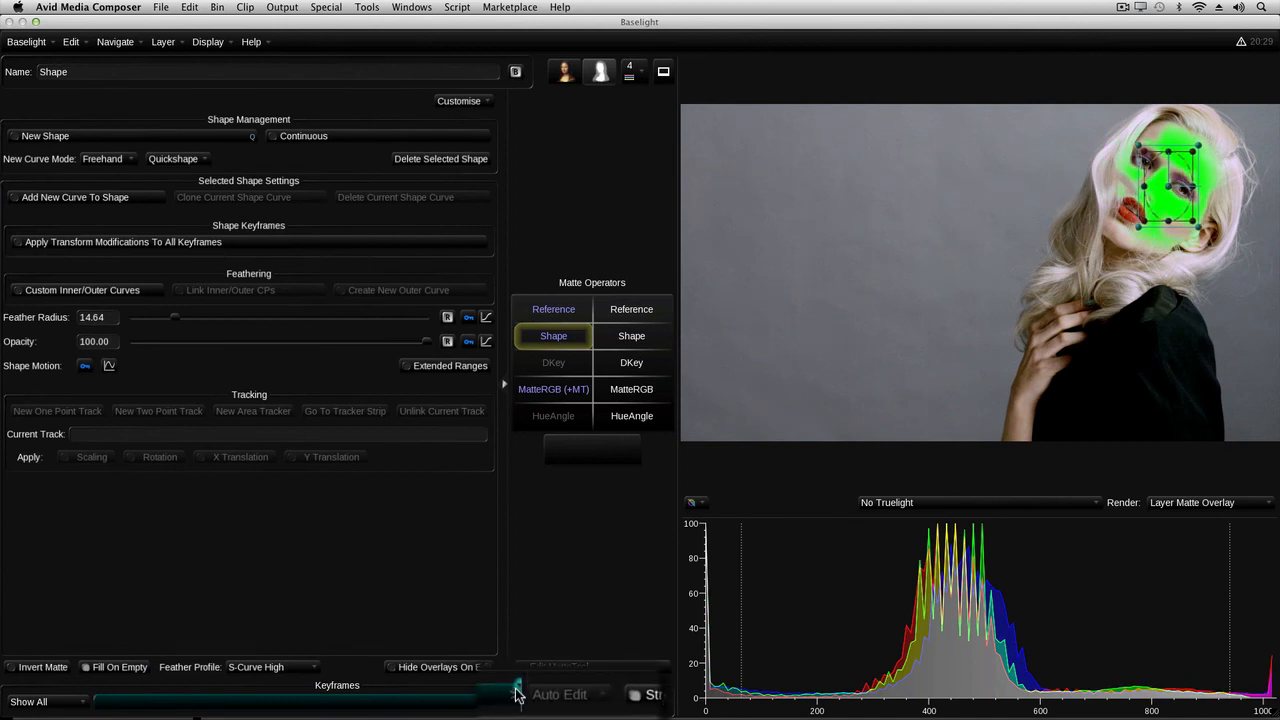
{"action": "left_click_drag", "start_coordinate": [517, 694], "coordinate": [94, 708]}
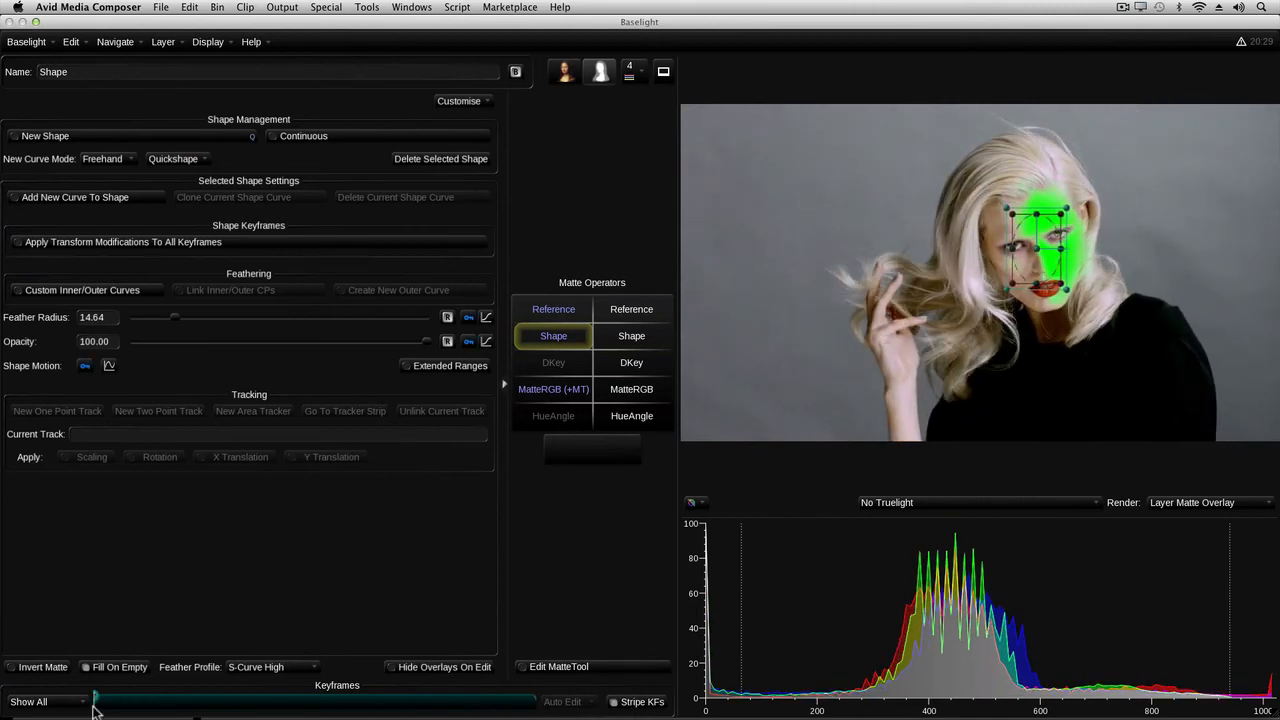
{"action": "key", "text": "Right"}
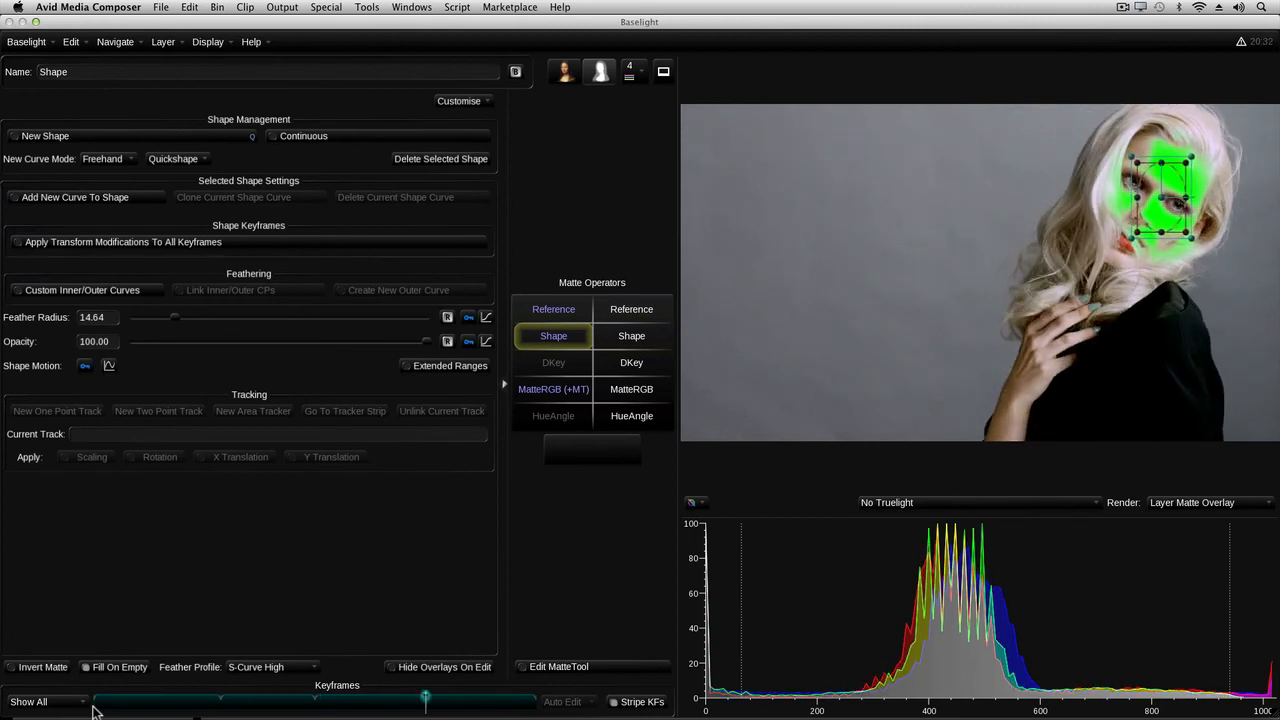
Step: Play the clip from the start with the matte overlay, then with the layer output, to check the shape's motion
{"action": "left_click_drag", "start_coordinate": [420, 708], "coordinate": [92, 712]}
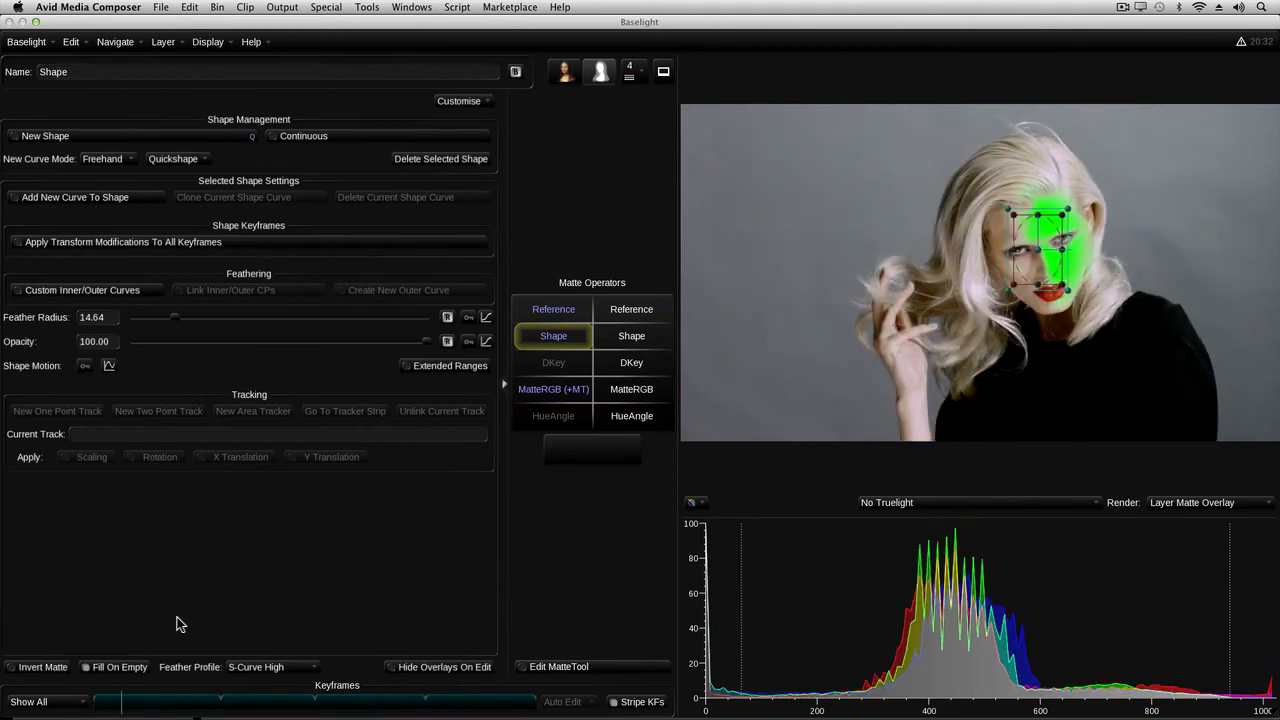
{"action": "key", "text": "o"}
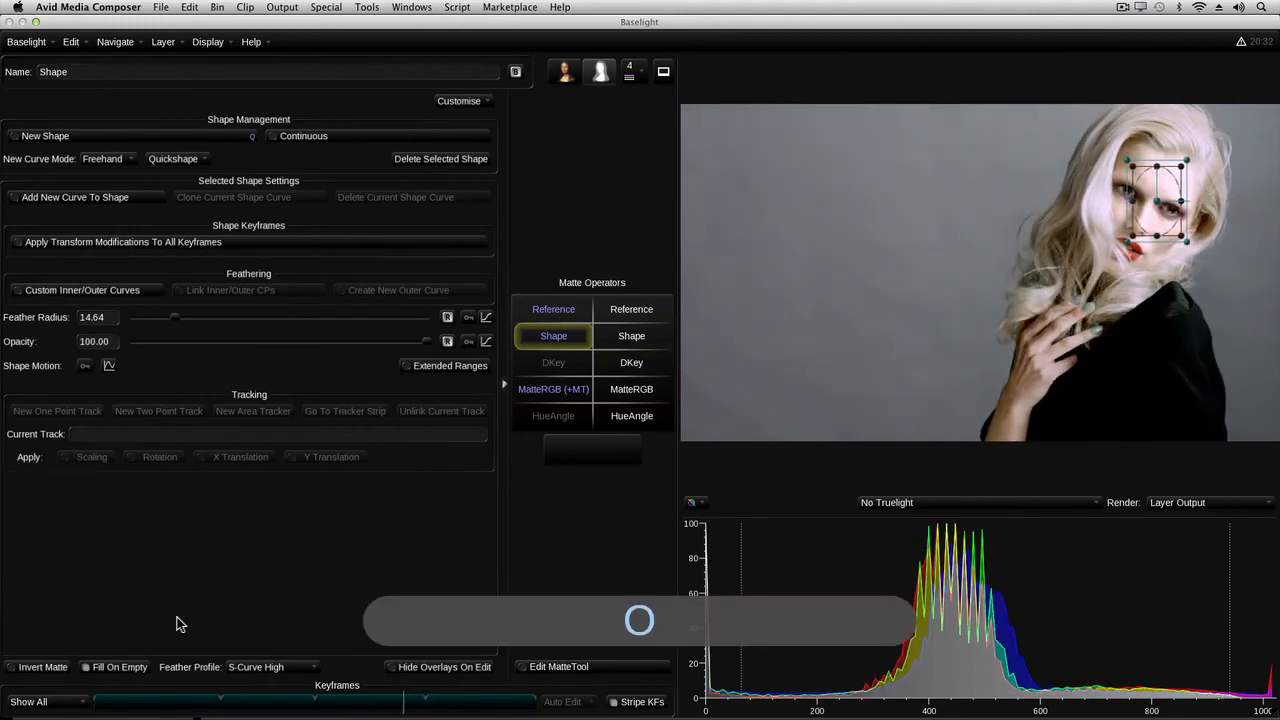
Step: Return to layer 4's grade controls, name the layer Face highlights, and go to the clip's first frame
{"action": "key", "text": "g"}
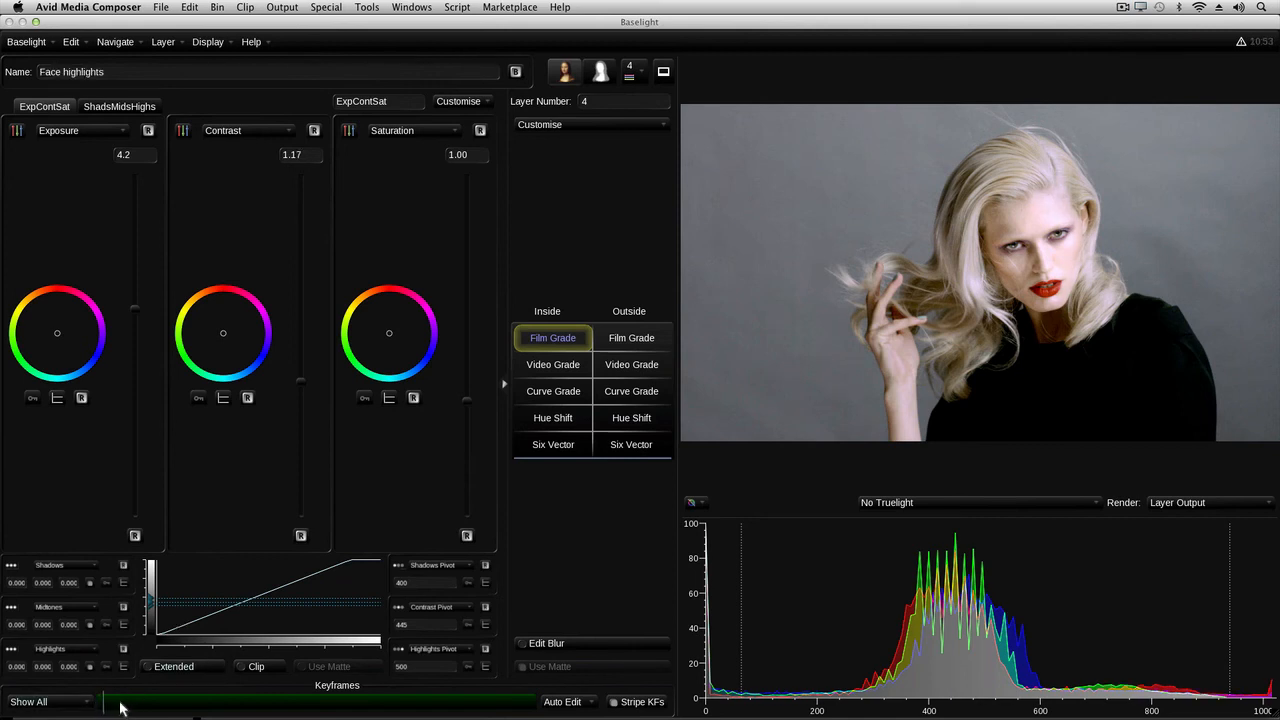
{"action": "mouse_move", "coordinate": [114, 705]}
{"action": "left_mouse_down"}
{"action": "mouse_move", "coordinate": [197, 703]}
{"action": "mouse_move", "coordinate": [95, 712]}
{"action": "left_mouse_up"}
Step: Review the Shape and MatteRGB operators and examine their combined layer matte on its own at the start of the clip
{"action": "key", "text": "s"}
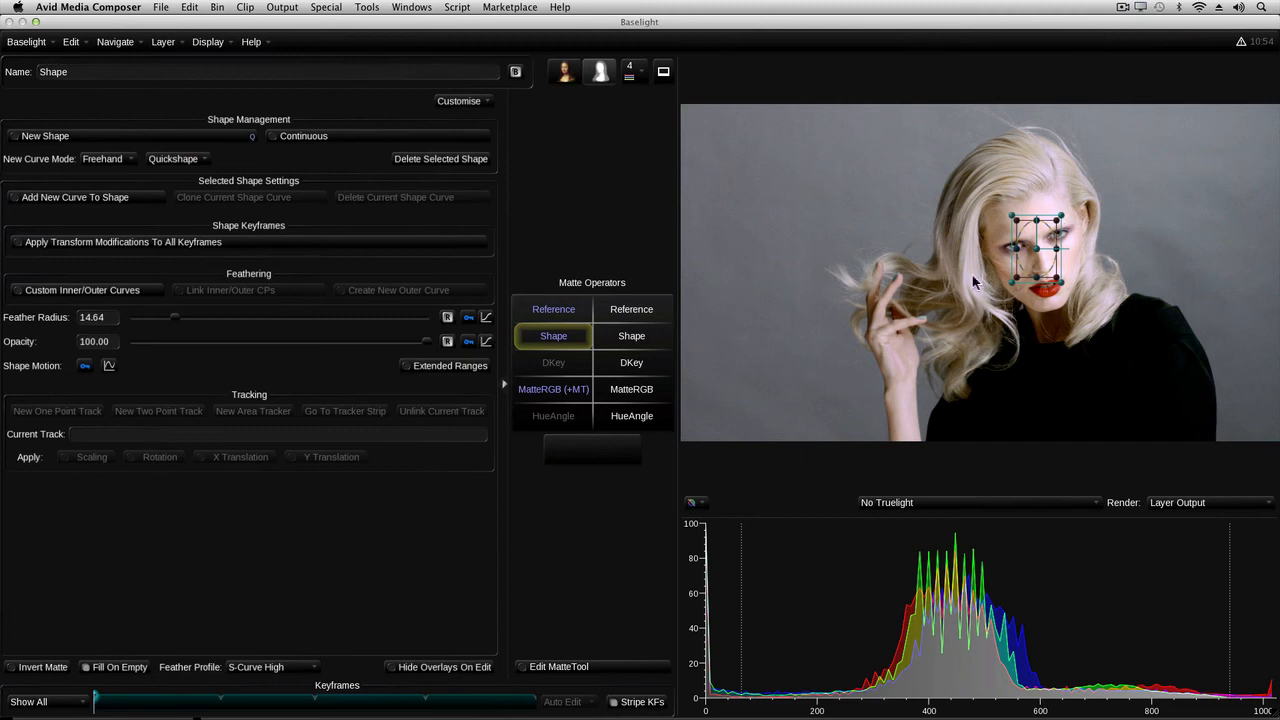
{"action": "left_click", "coordinate": [560, 389]}
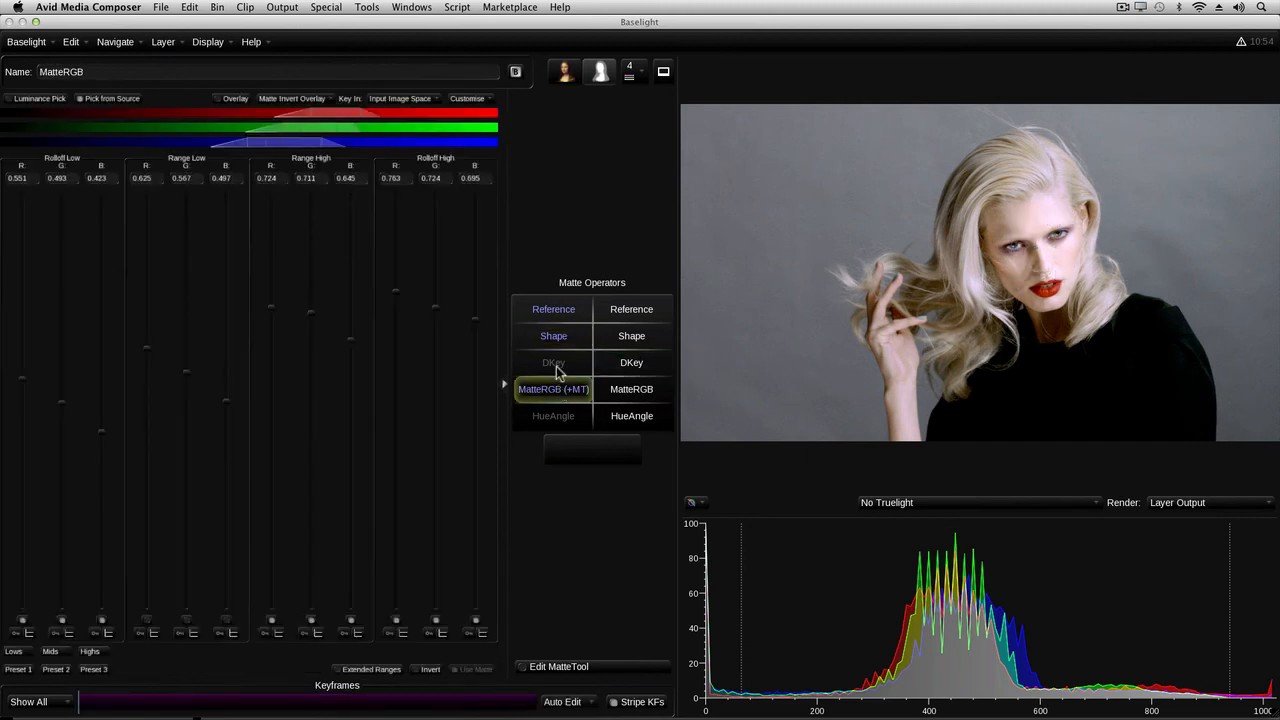
{"action": "left_click", "coordinate": [554, 340]}
{"action": "key", "text": "m"}
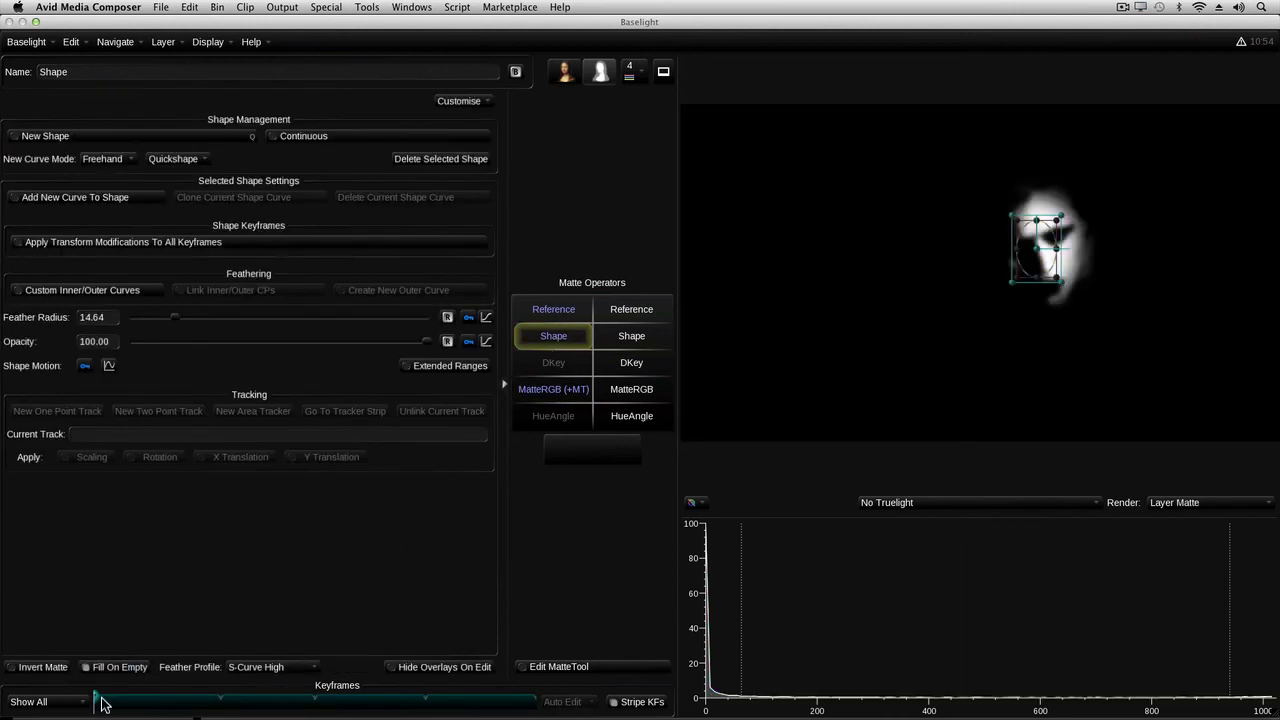
{"action": "mouse_move", "coordinate": [105, 704]}
{"action": "left_mouse_down"}
{"action": "mouse_move", "coordinate": [484, 705]}
{"action": "mouse_move", "coordinate": [95, 706]}
{"action": "left_mouse_up"}
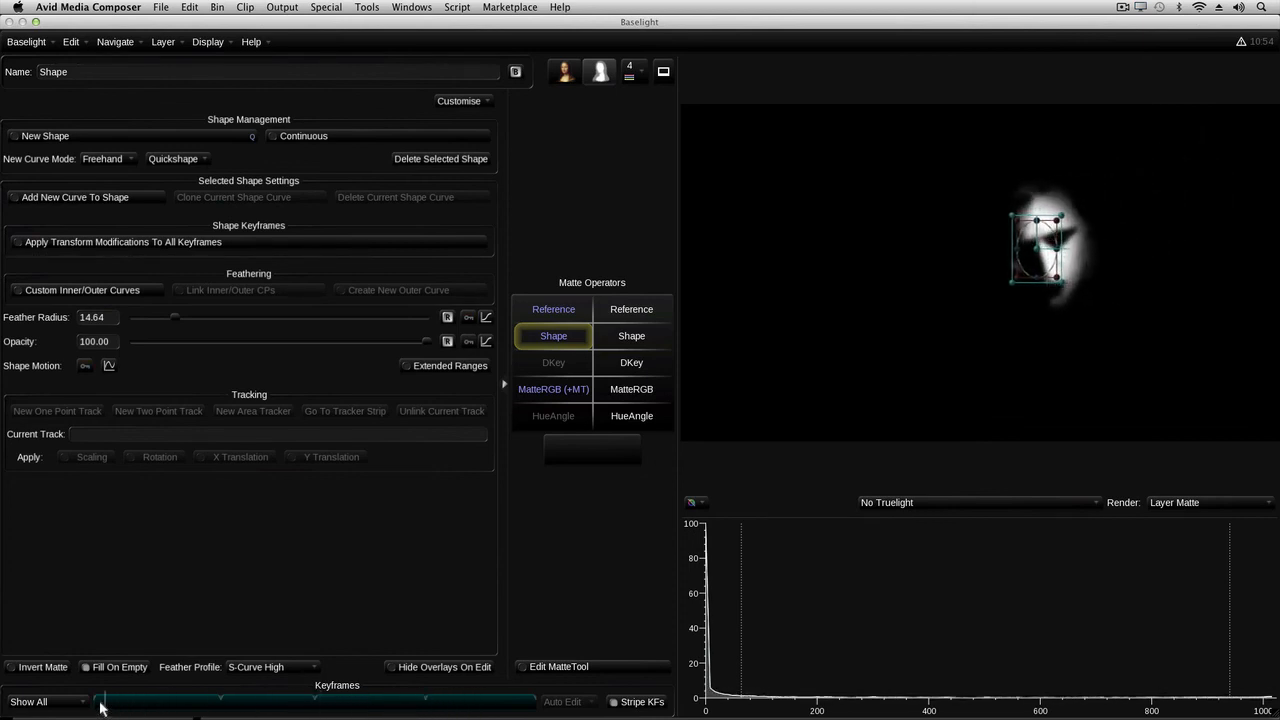
{"action": "key", "text": "o"}
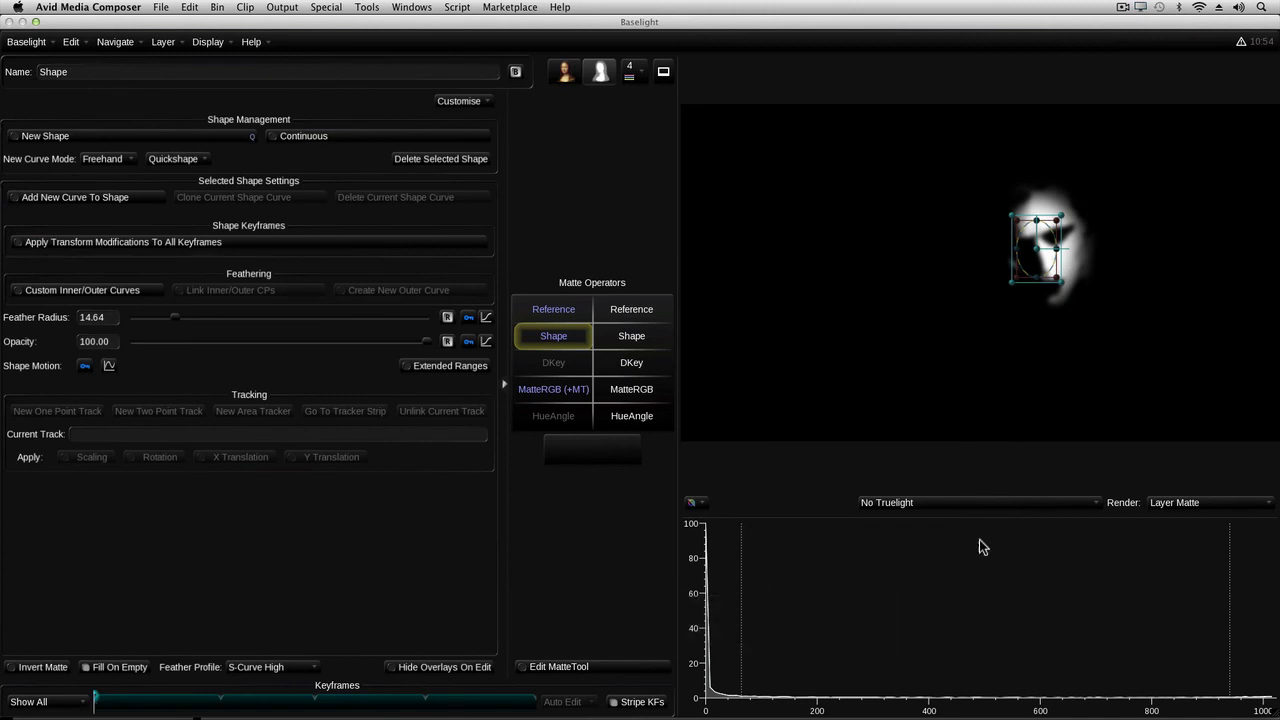
Step: Set the render view to Layer Matte, then to Selection Output to view the shape's matte alone
{"action": "left_click", "coordinate": [1185, 503]}
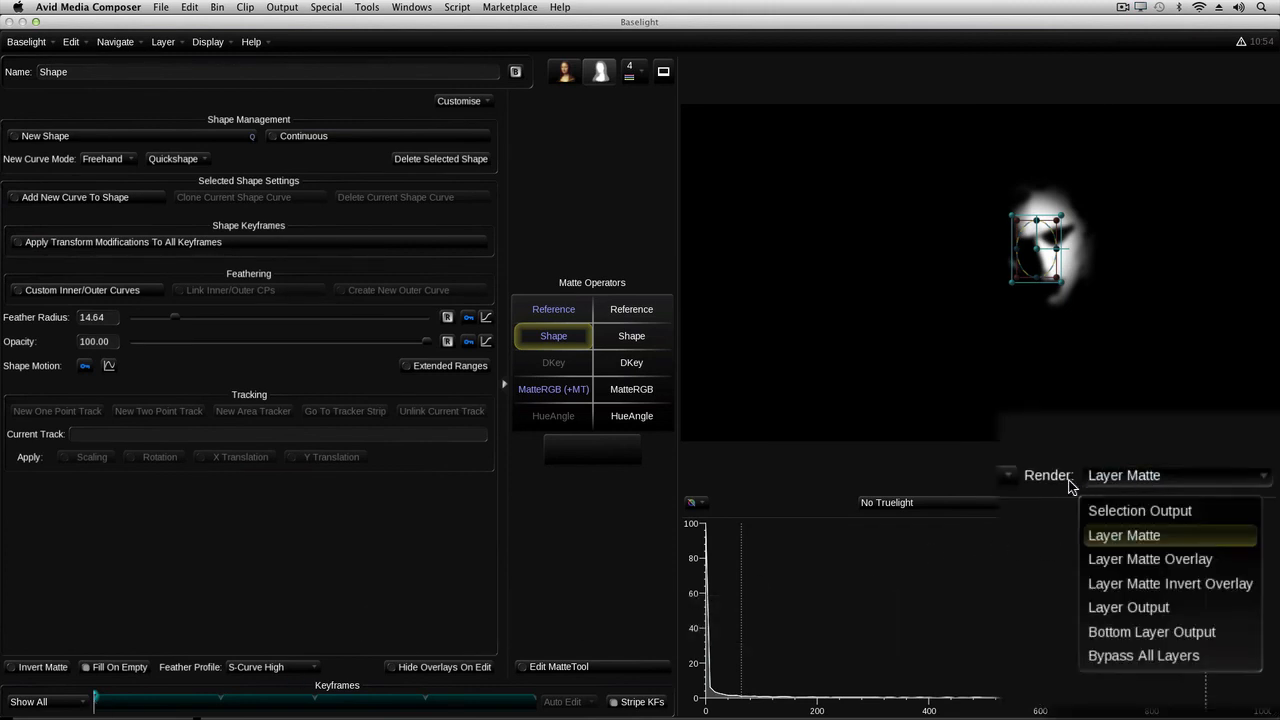
{"action": "left_click", "coordinate": [1143, 538]}
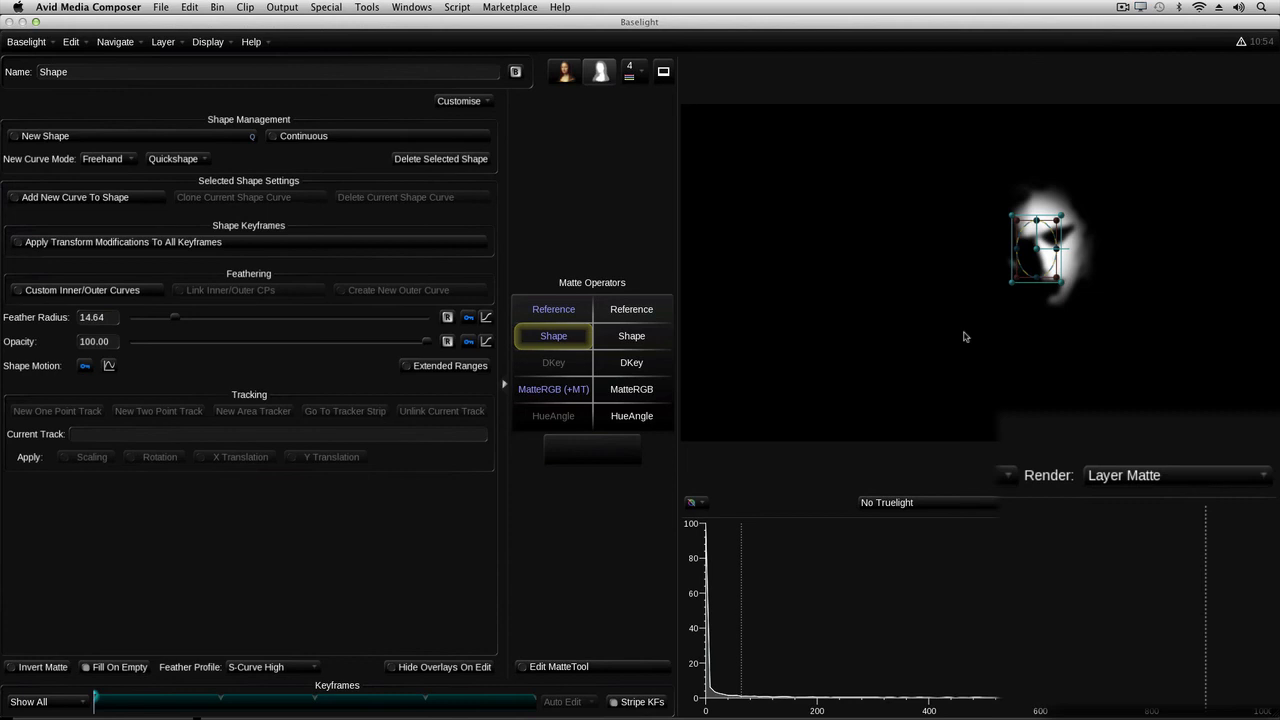
{"action": "left_click", "coordinate": [1140, 475]}
{"action": "left_click", "coordinate": [1145, 511]}
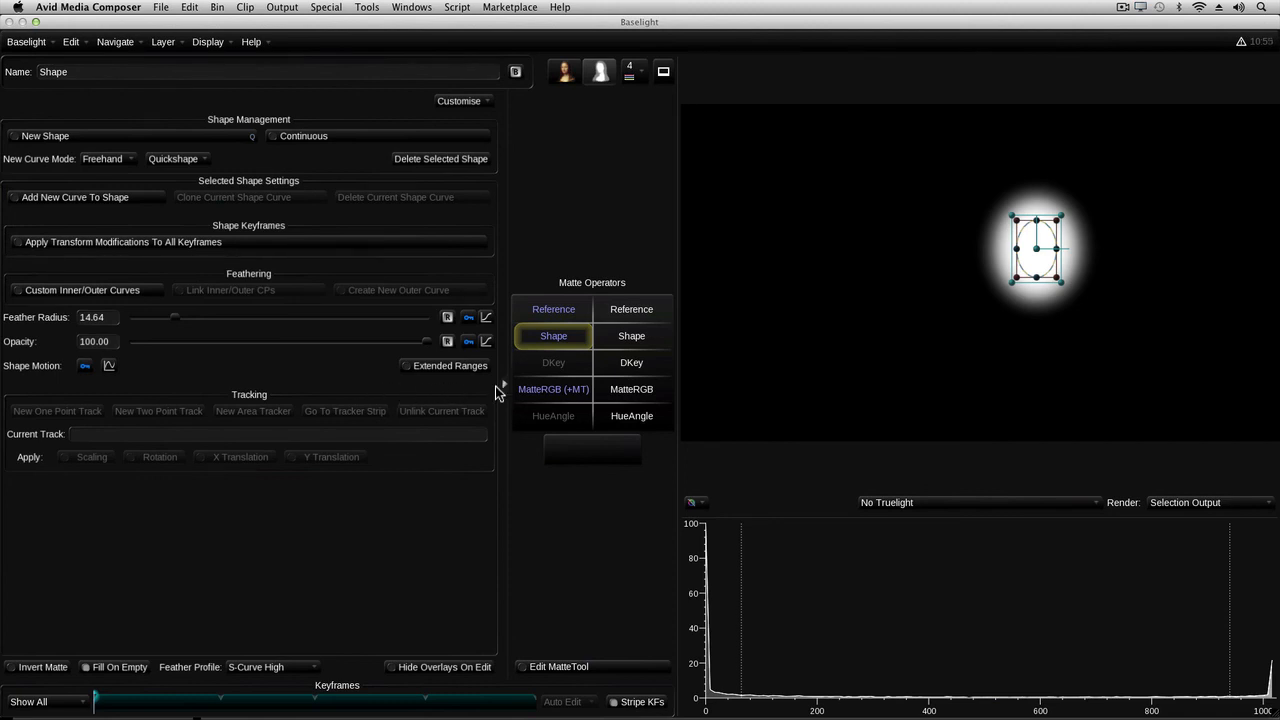
Step: Examine the MatteRGB operator's selection output with and without its MatteTool blur
{"action": "left_click", "coordinate": [566, 393]}
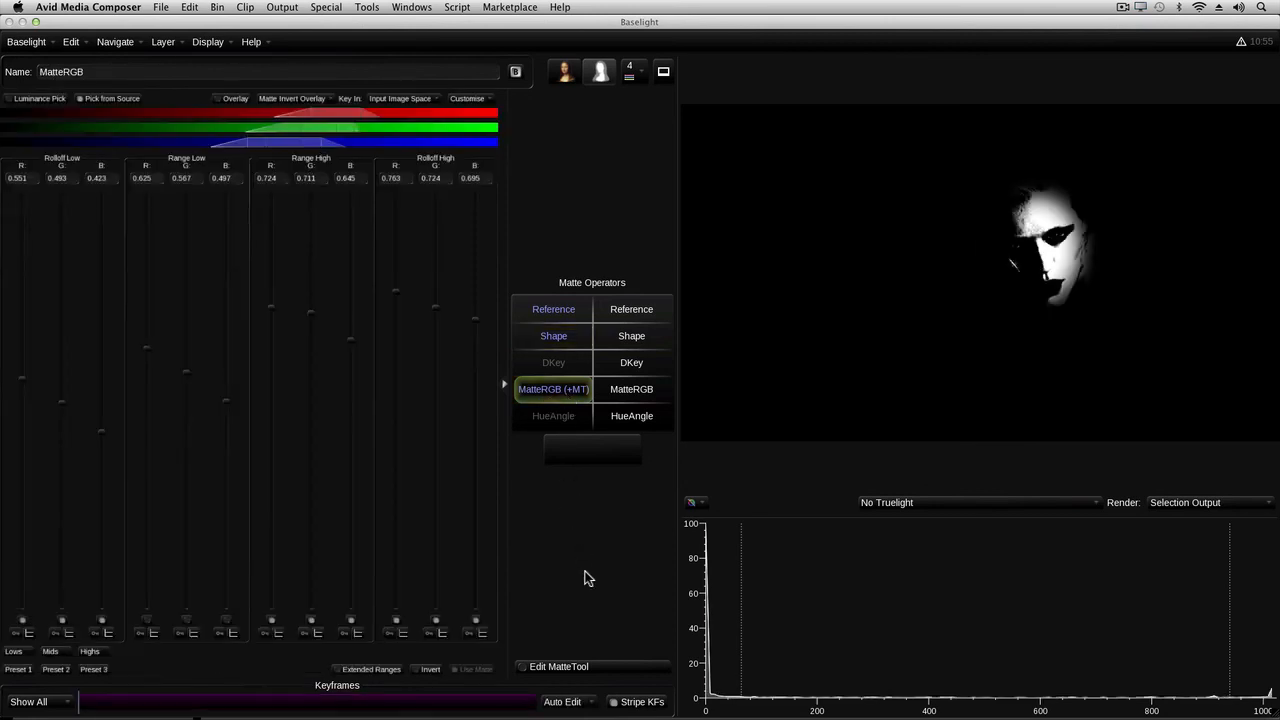
{"action": "left_click", "coordinate": [612, 667]}
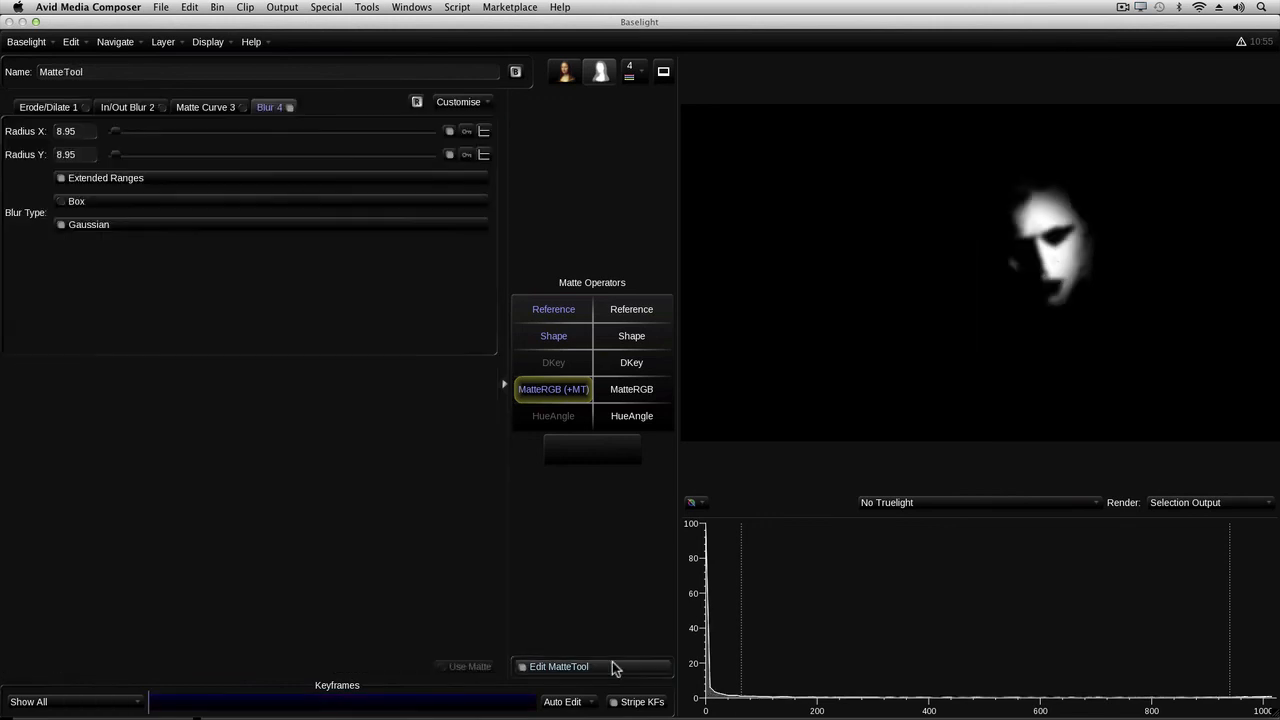
{"action": "left_click", "coordinate": [612, 667]}
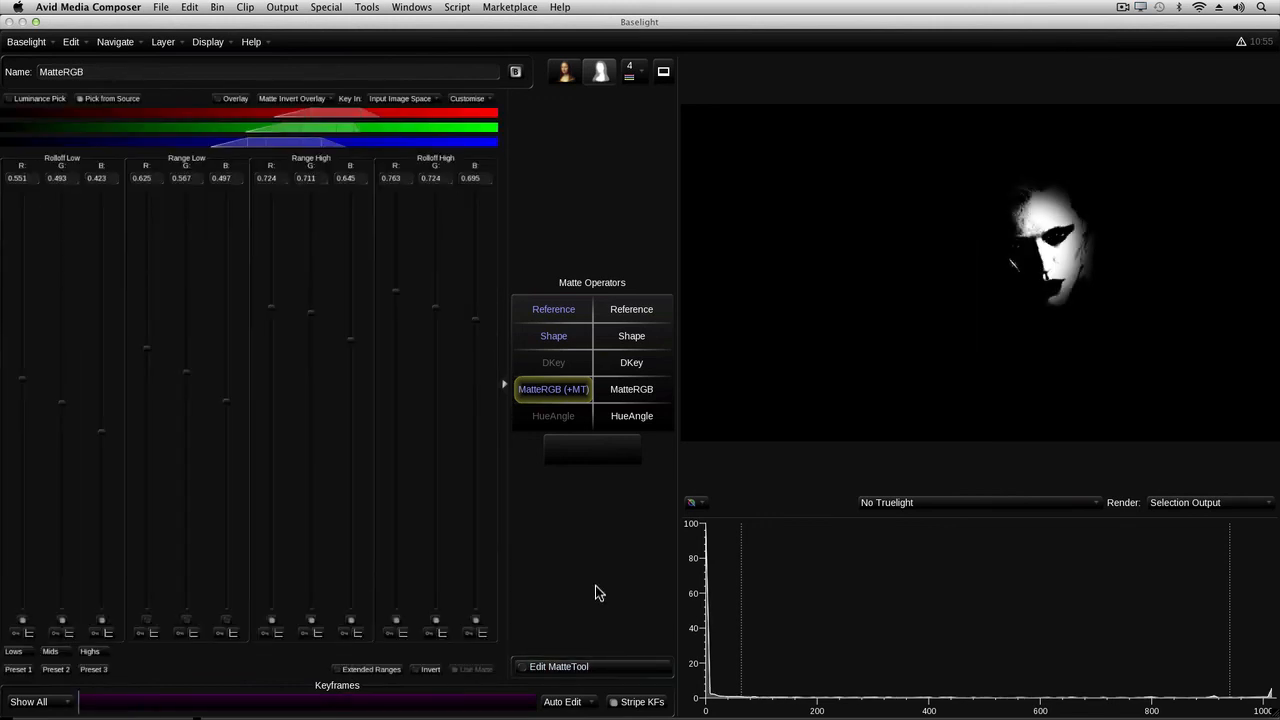
Step: Review which layer output the Reference operator feeds to the key, and check that layer in the layer list
{"action": "left_click", "coordinate": [572, 315]}
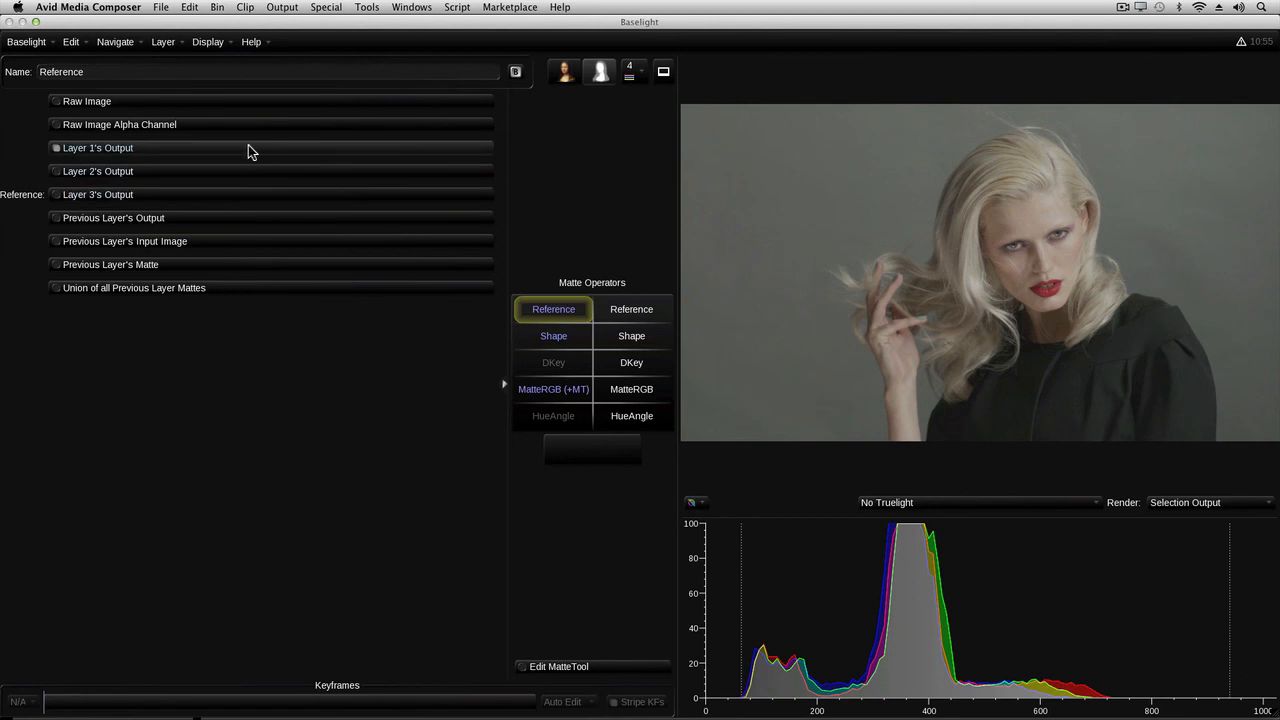
{"action": "left_click", "coordinate": [629, 70]}
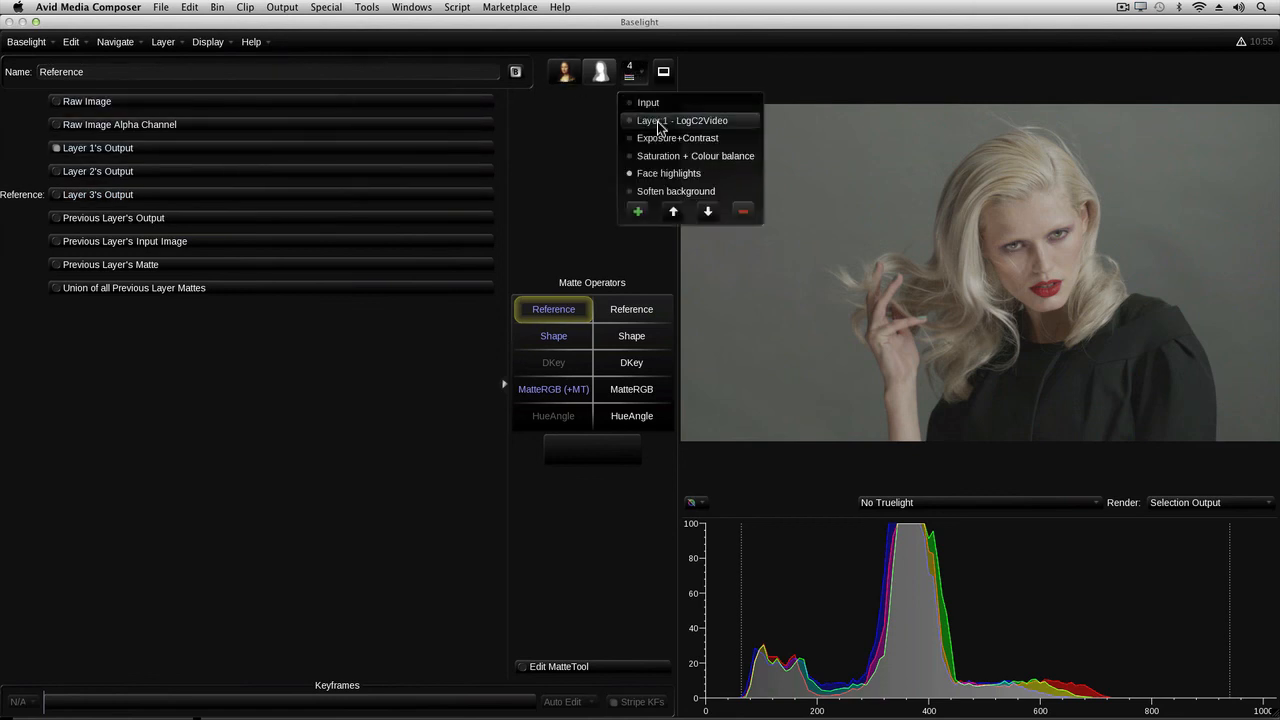
{"action": "left_click", "coordinate": [634, 76]}
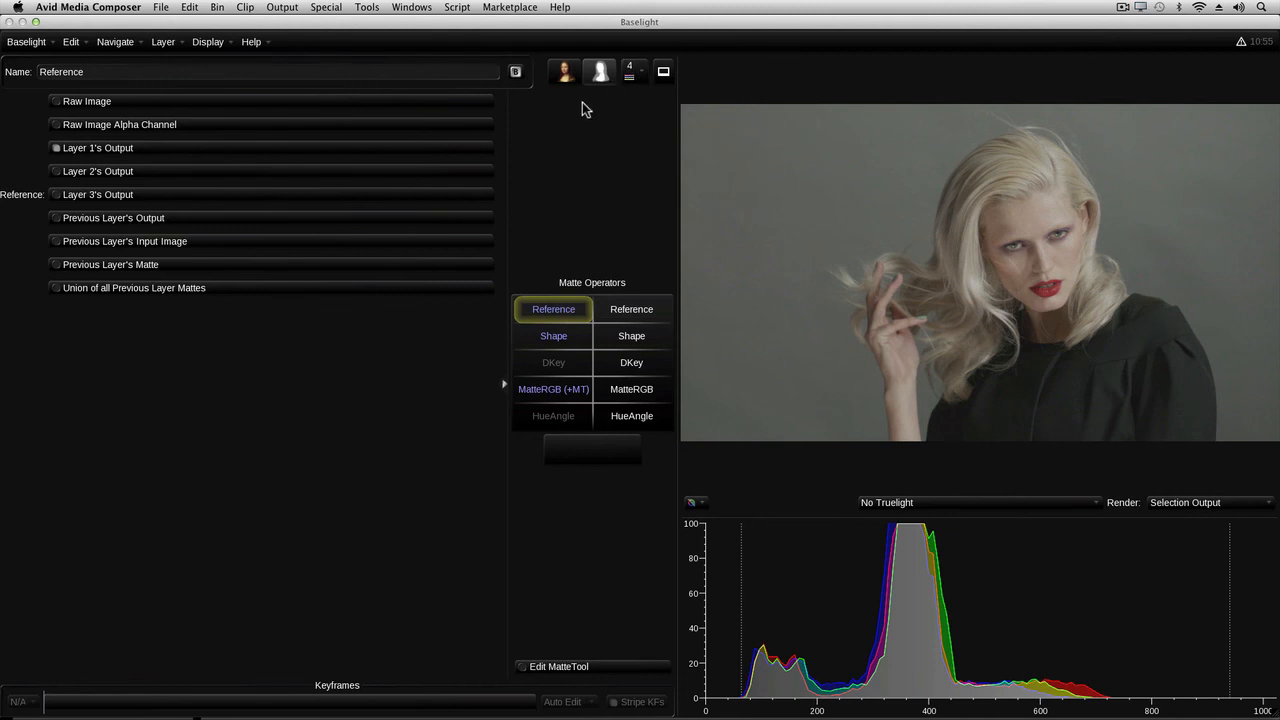
Step: Temporarily bypass the Shape operator to view the MatteRGB key without the shape's limit, and re-enable the shape
{"action": "left_click", "coordinate": [512, 73]}
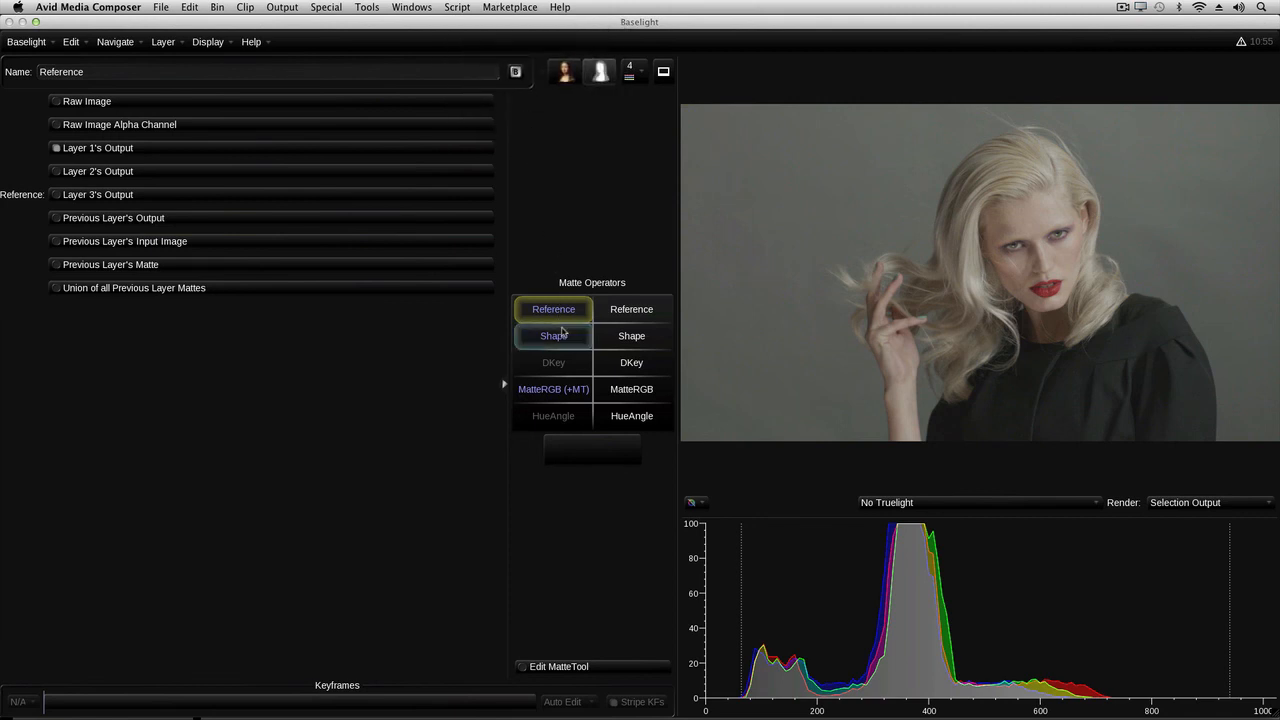
{"action": "left_click", "coordinate": [562, 332]}
{"action": "left_click", "coordinate": [515, 72]}
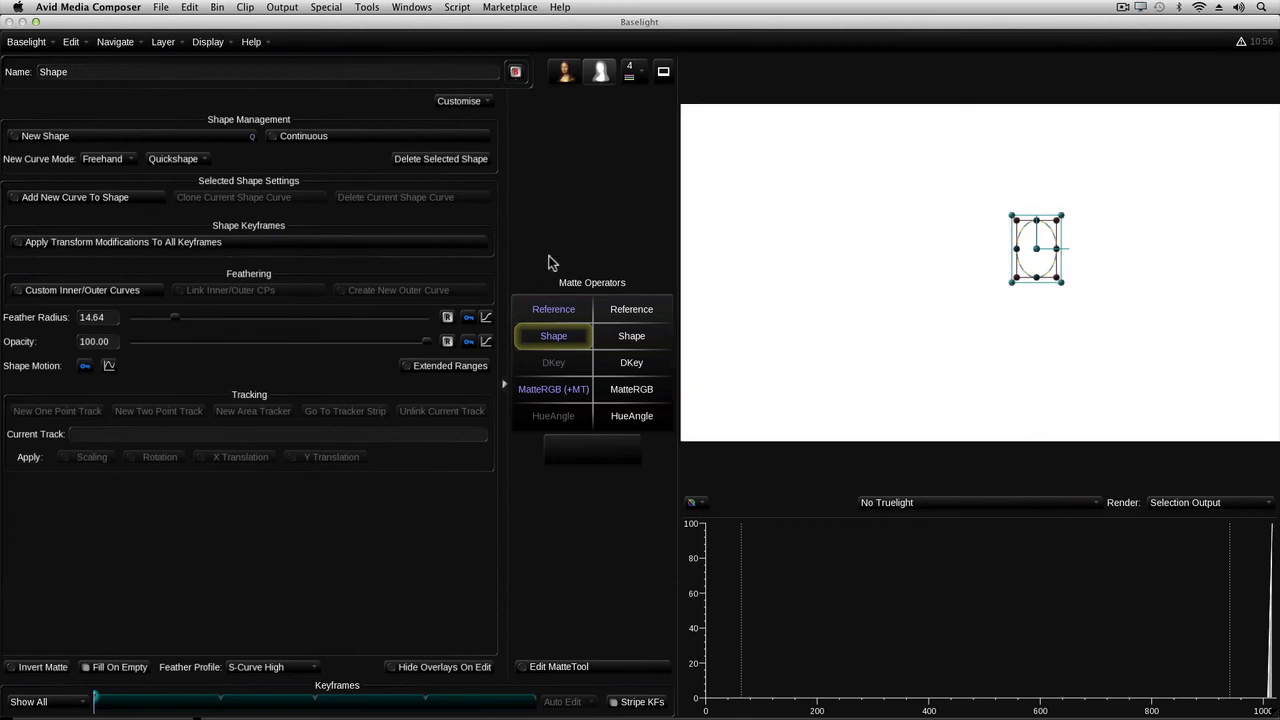
{"action": "left_click", "coordinate": [555, 389]}
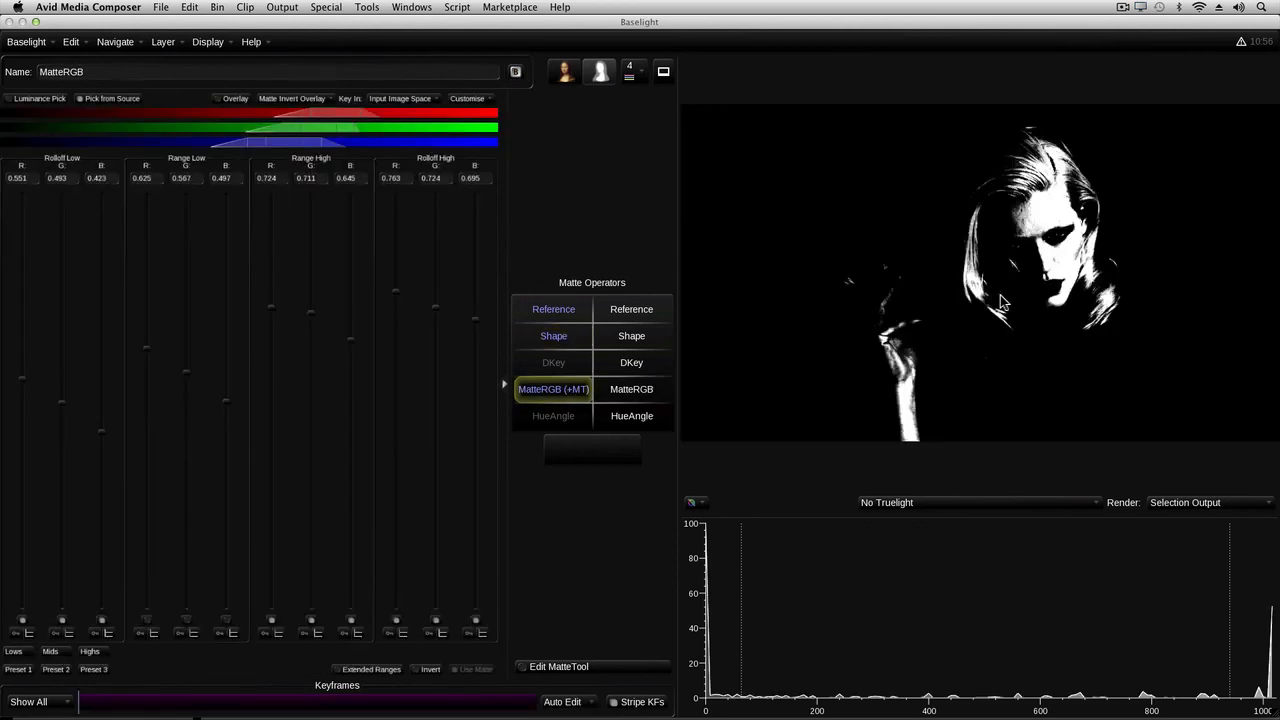
{"action": "left_click", "coordinate": [568, 338]}
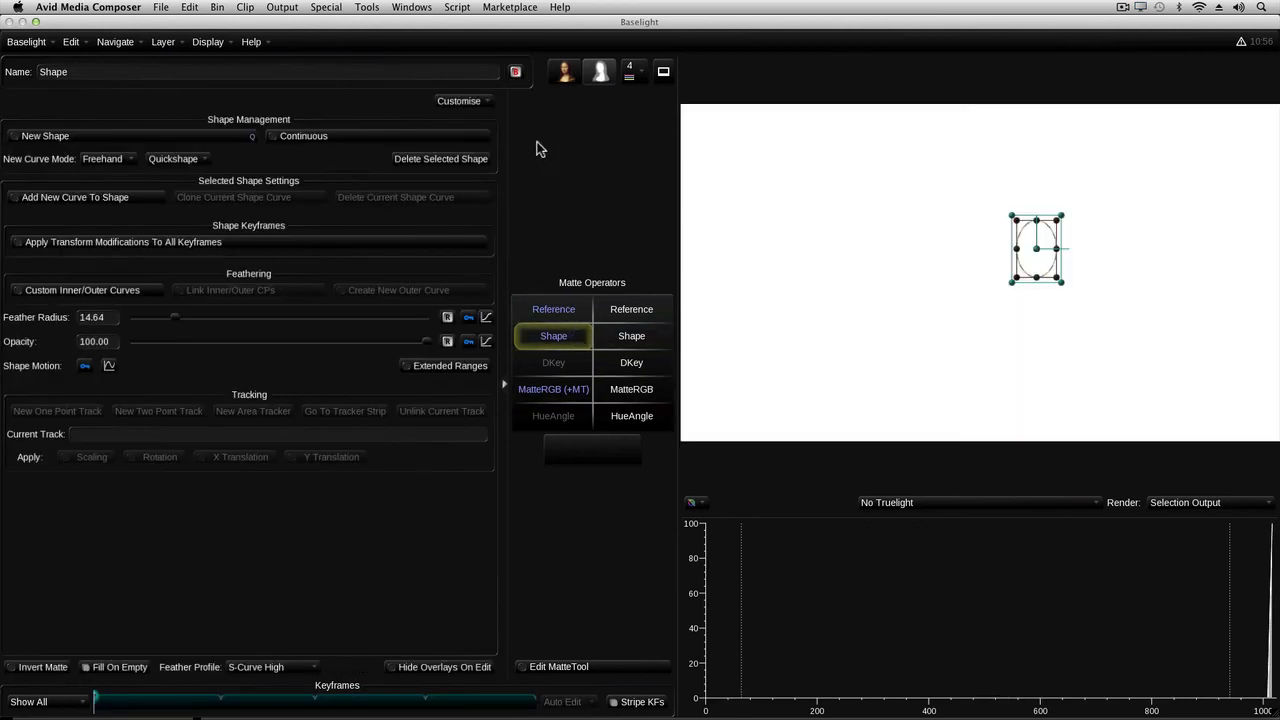
Step: Set the render view to Layer Output, return to the Face highlights layer's grade controls and play the clip
{"action": "left_click", "coordinate": [1165, 501]}
{"action": "left_click", "coordinate": [1180, 592]}
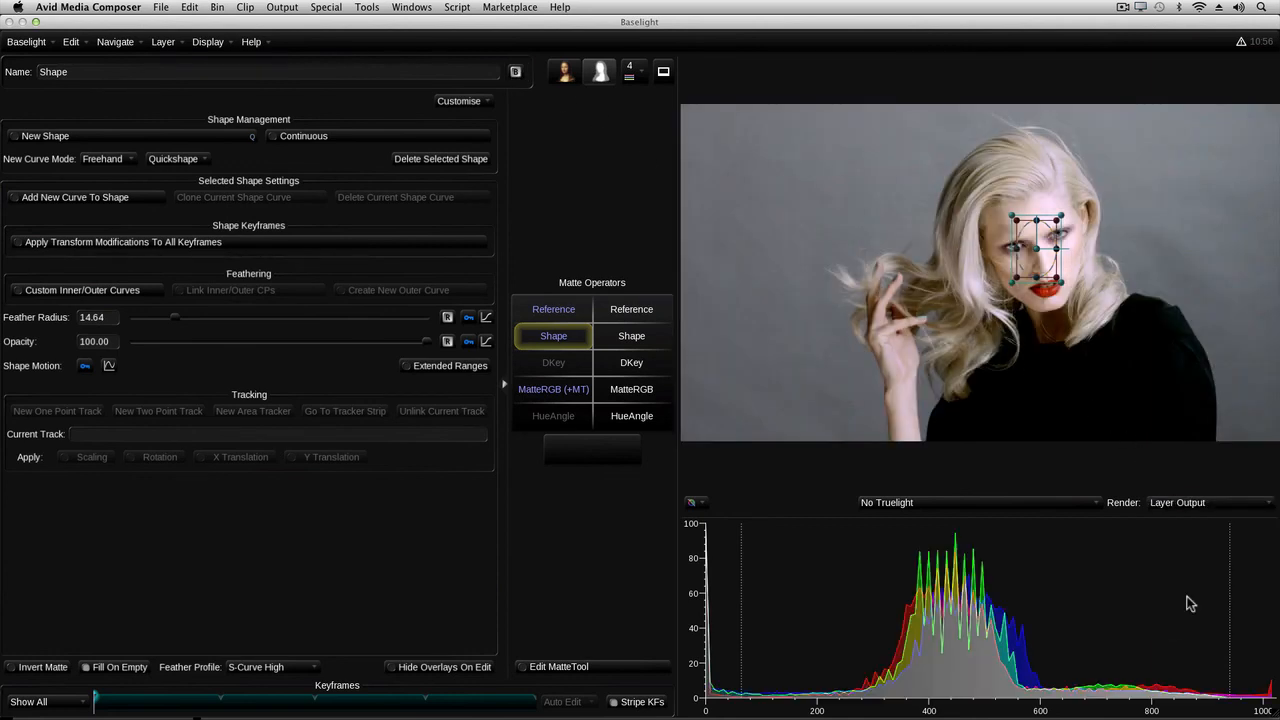
{"action": "key", "text": "g"}
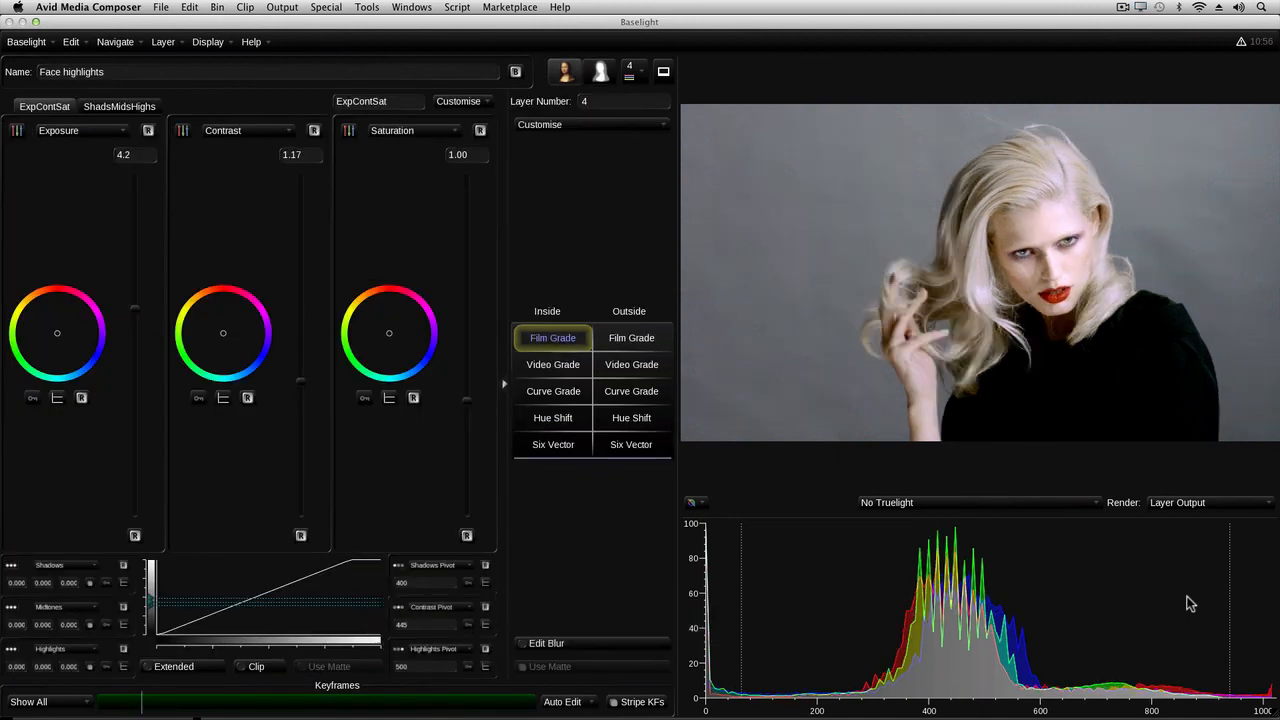